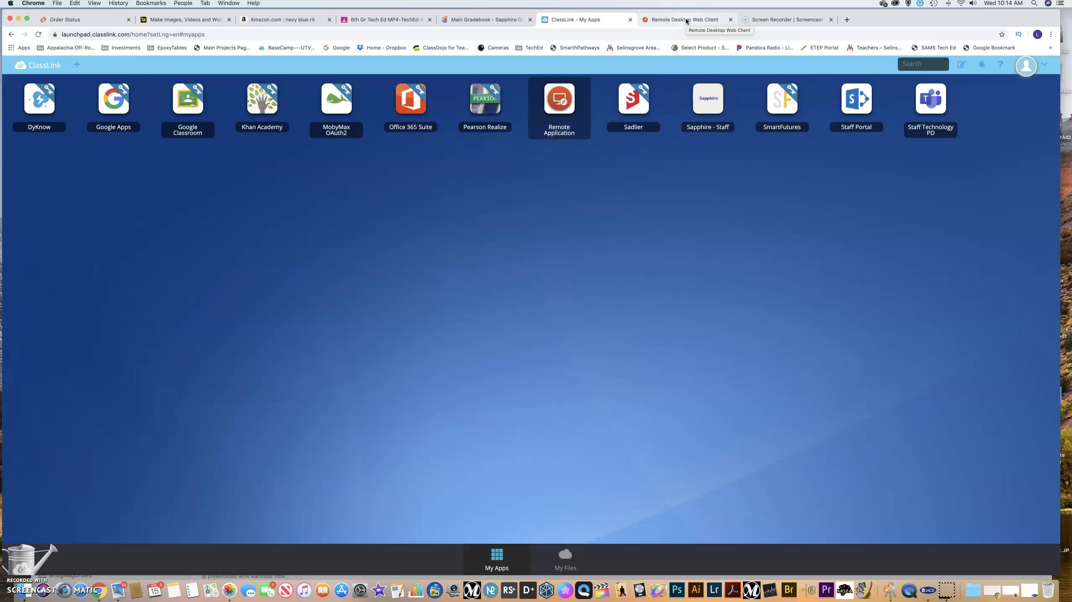
# - Switch to the Remote Desktop Web Client page and close the Screen Recorder page
pyautogui.click(686, 21)
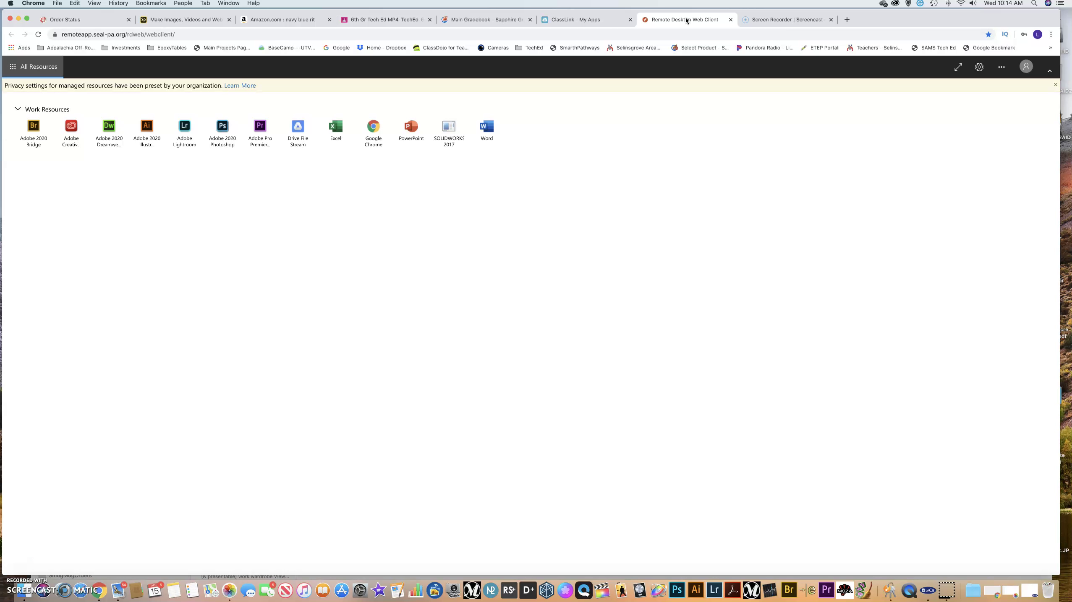
pyautogui.click(680, 21)
pyautogui.click(831, 20)
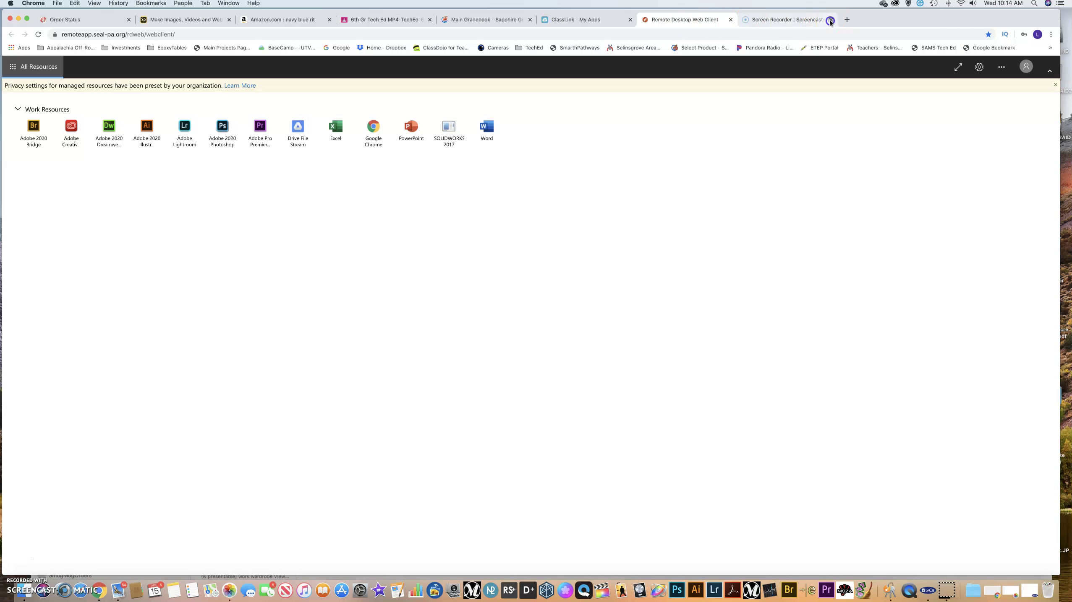
# - Review the Remote Application entry in ClassLink and the work resources offered by the Remote Desktop Web Client
pyautogui.click(592, 20)
pyautogui.click(80, 36)
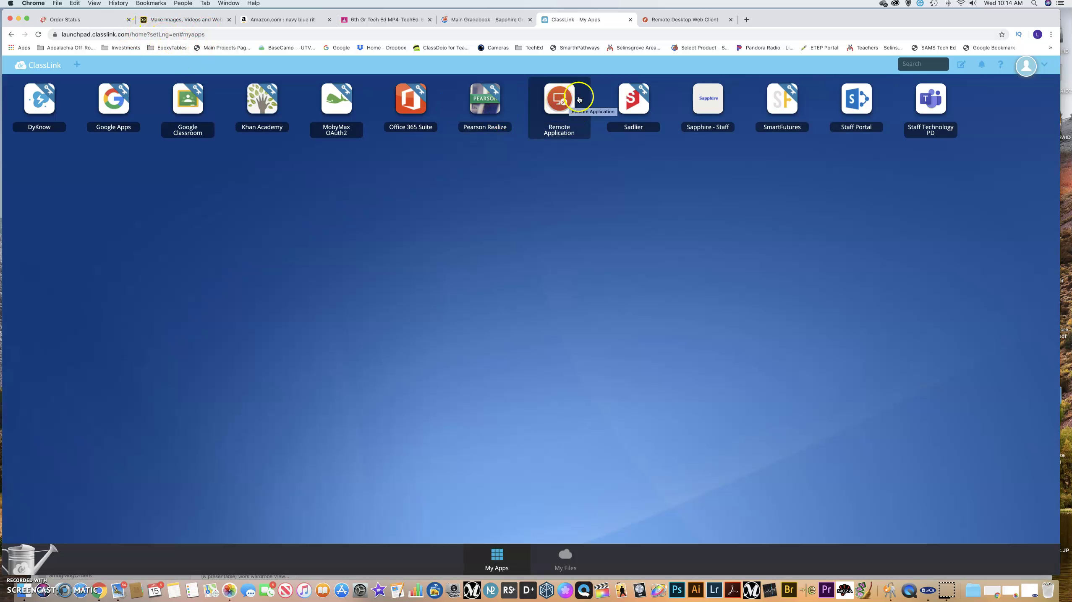
pyautogui.click(689, 20)
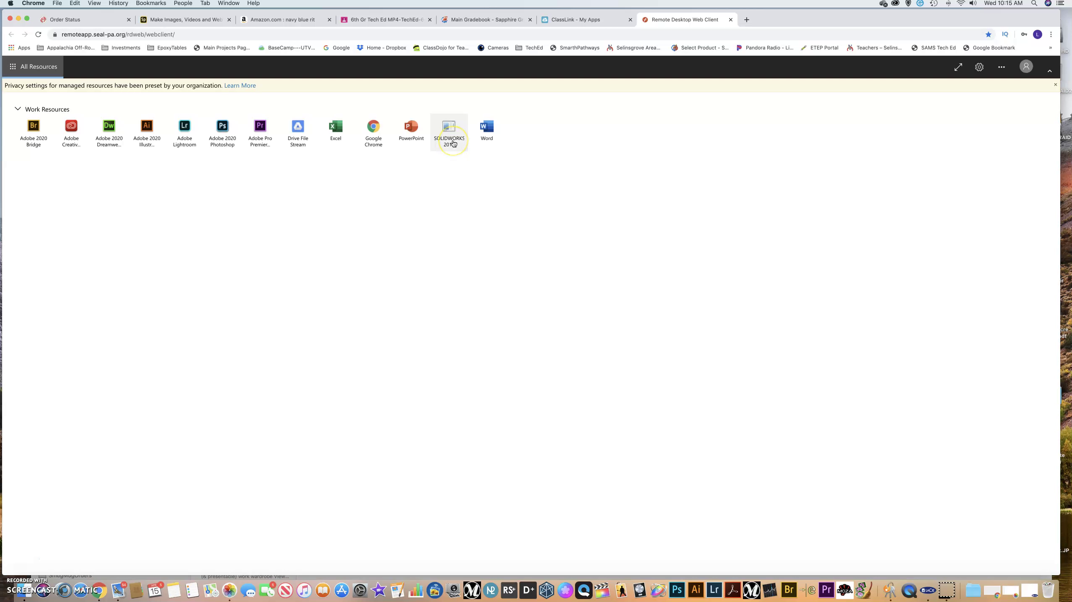
pyautogui.click(301, 151)
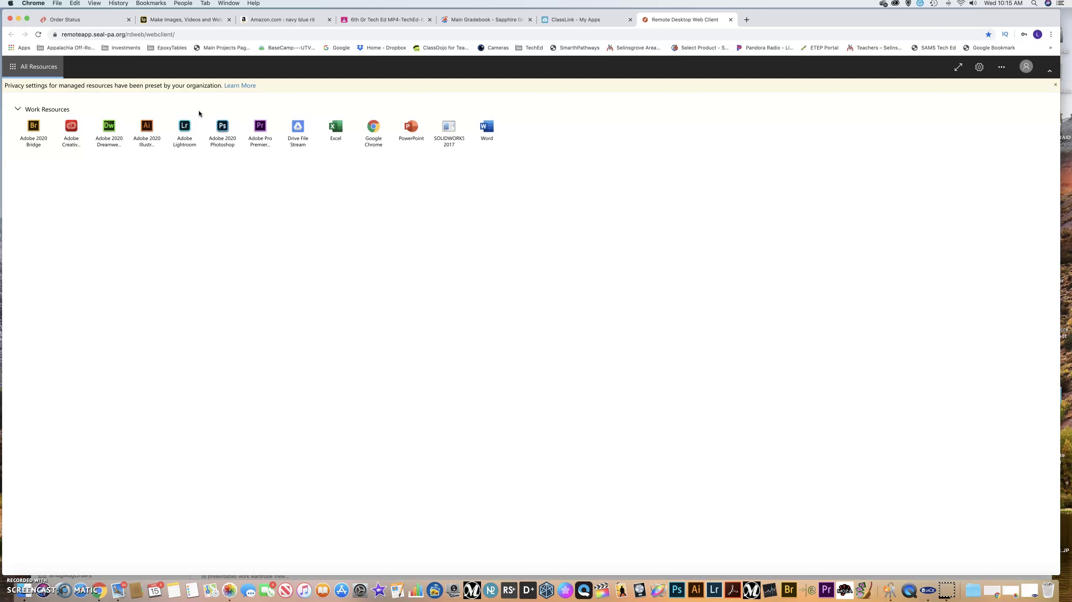
# - Open My Files from ClassLink and check the Google Drive and OneDrive connections under Manage Services
pyautogui.click(577, 21)
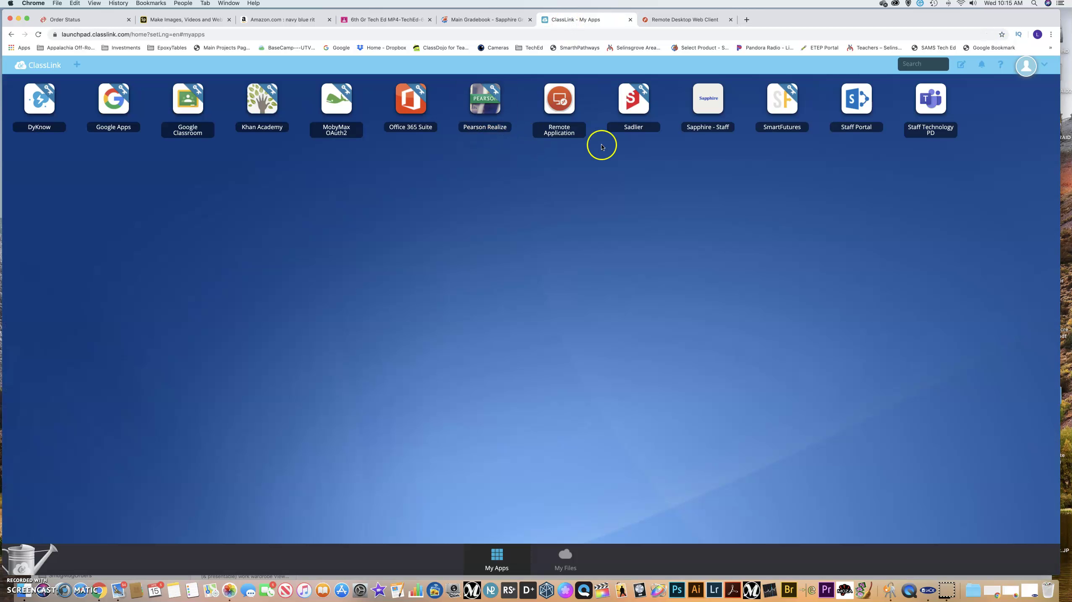
pyautogui.click(565, 554)
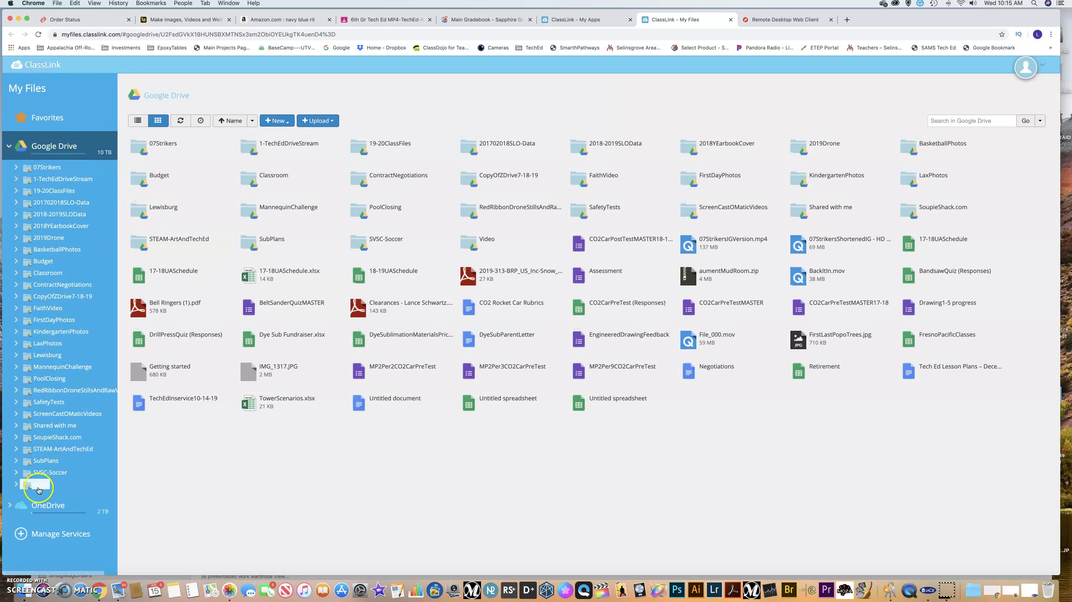
pyautogui.click(25, 531)
pyautogui.click(25, 531)
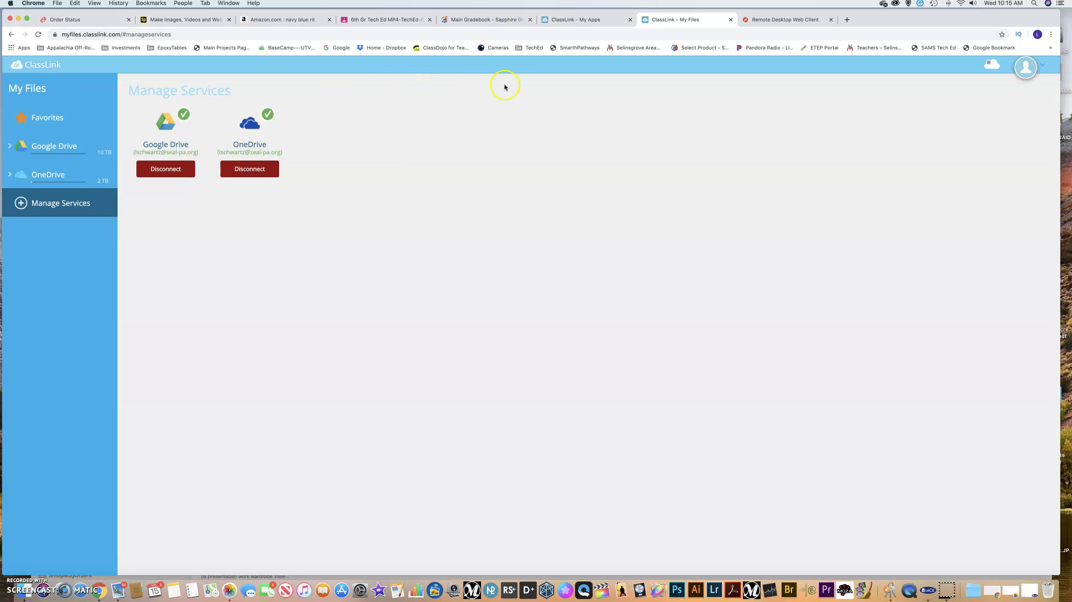
# - Launch Drive File Stream from the remote work resources and open the Google Drive File Stream (G:) drive
pyautogui.click(771, 22)
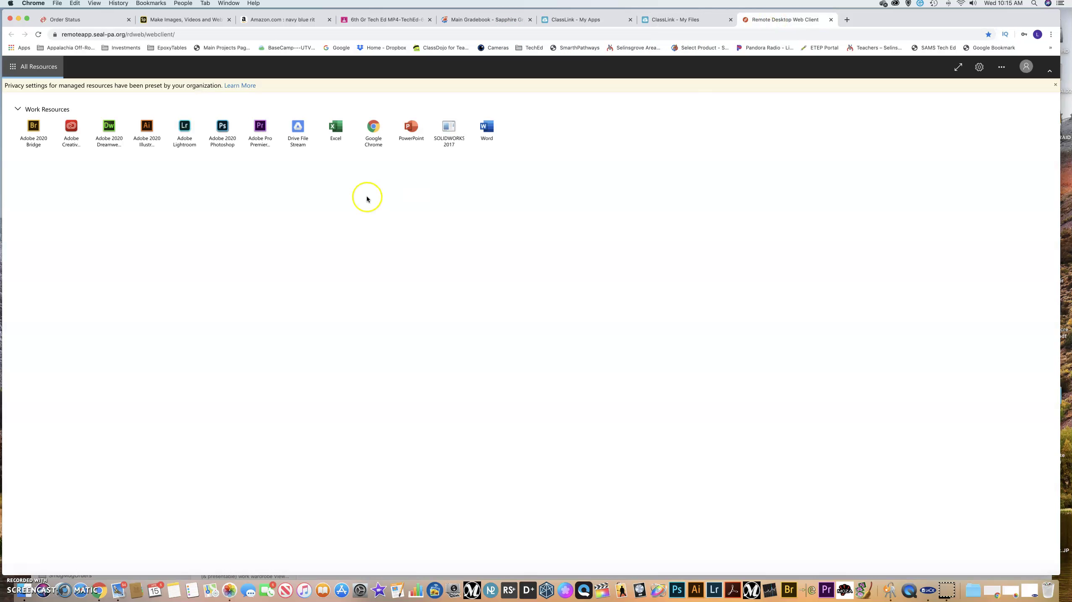
pyautogui.click(301, 136)
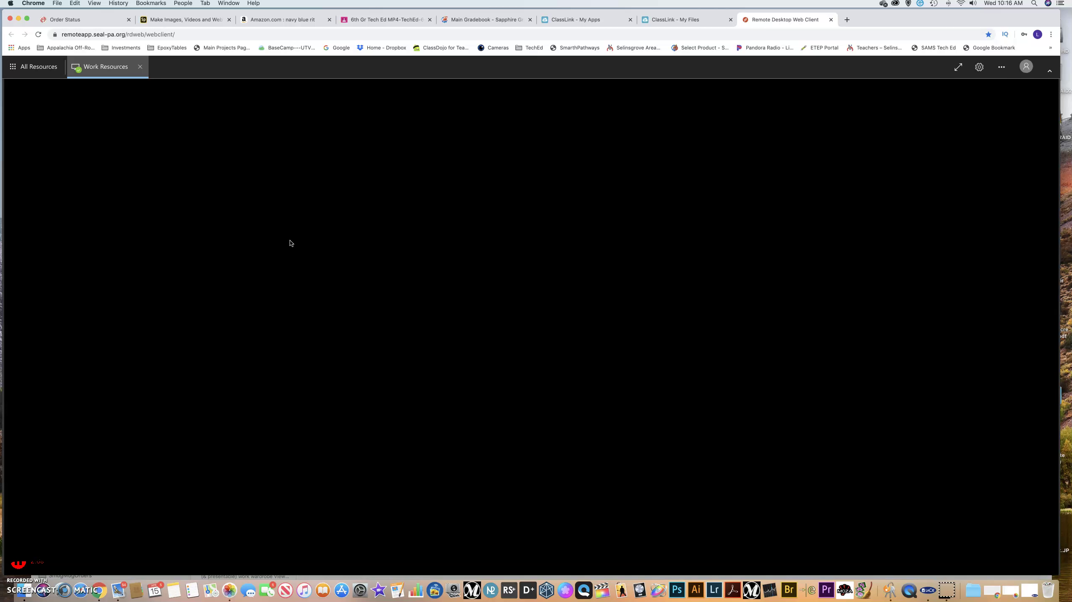
pyautogui.click(291, 243)
pyautogui.click(130, 172)
pyautogui.click(37, 72)
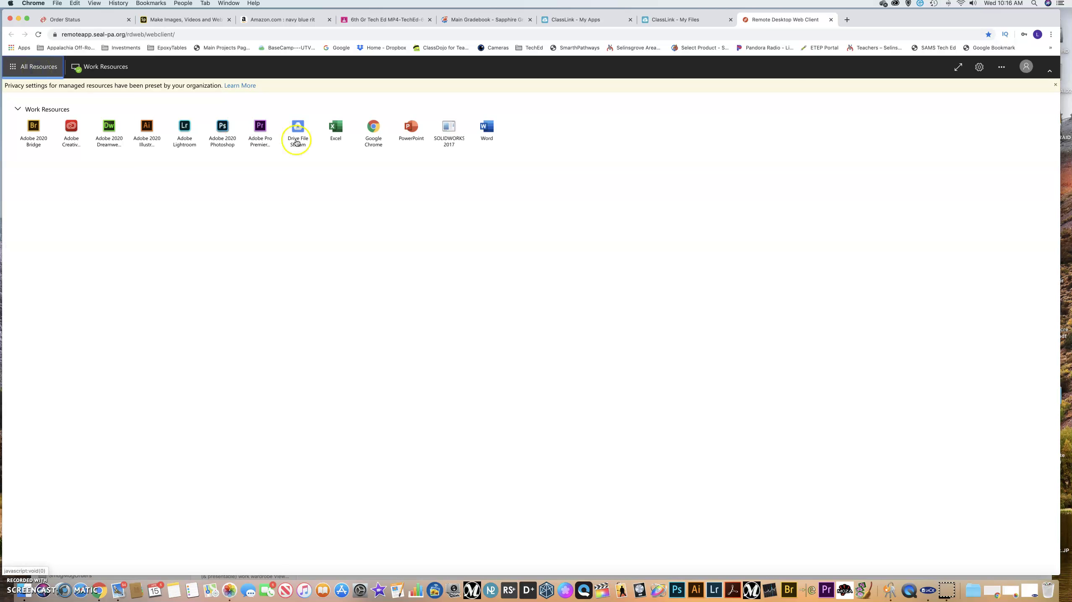
pyautogui.click(302, 133)
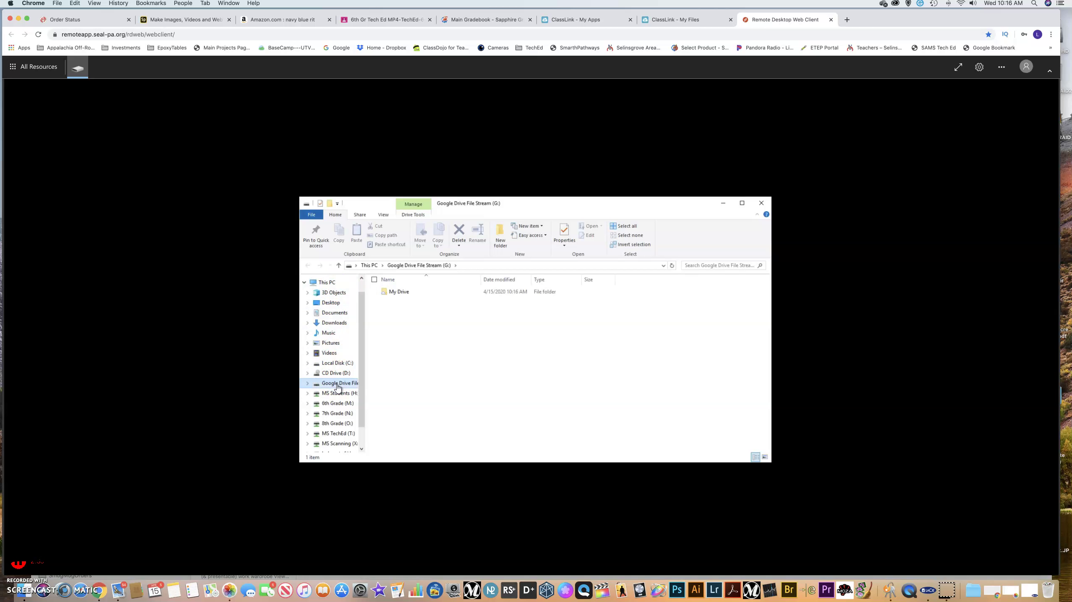
pyautogui.click(342, 384)
# - Launch SOLIDWORKS 2017 from the remote work resources and create a new part document
pyautogui.click(32, 72)
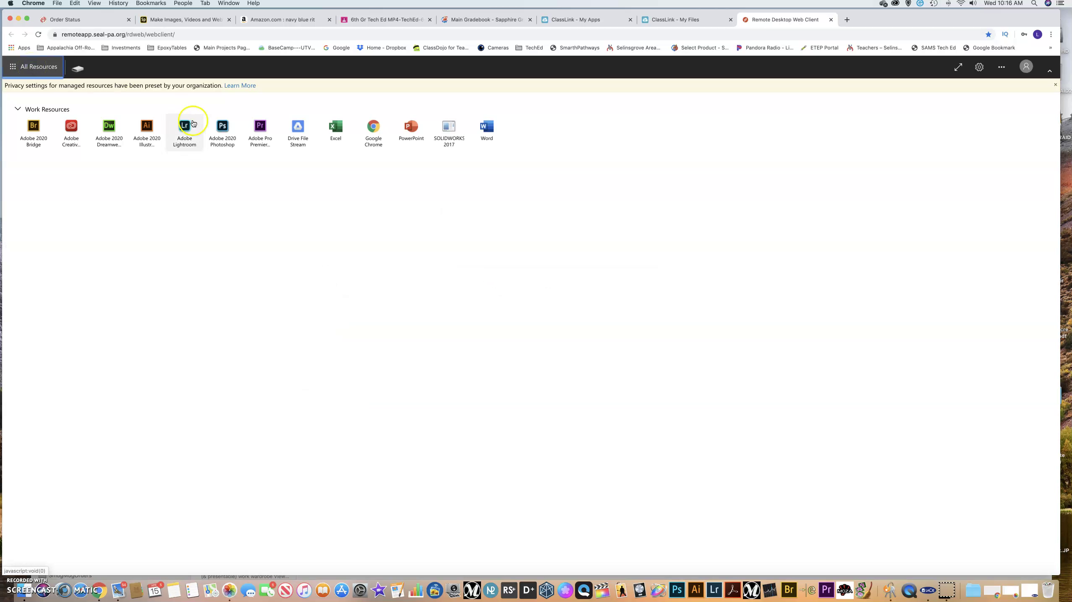
pyautogui.click(444, 128)
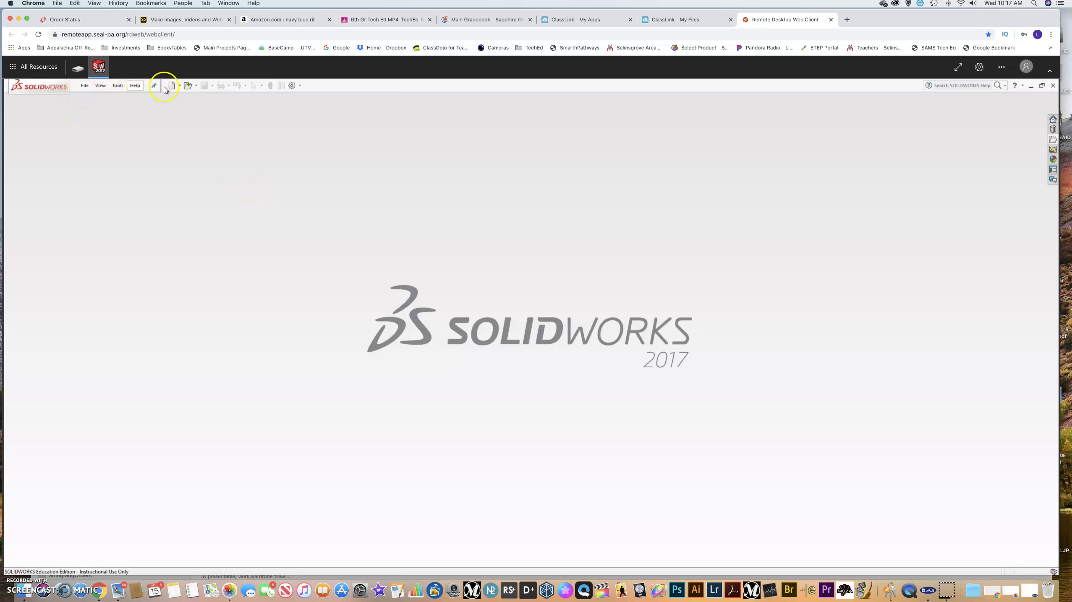
pyautogui.click(84, 85)
pyautogui.click(249, 157)
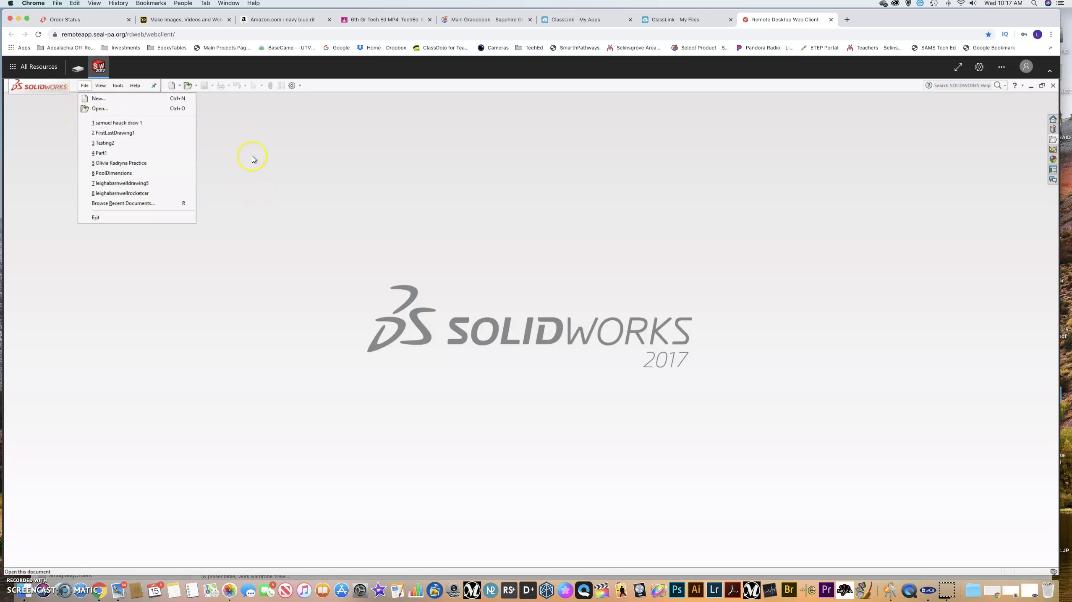
pyautogui.click(172, 90)
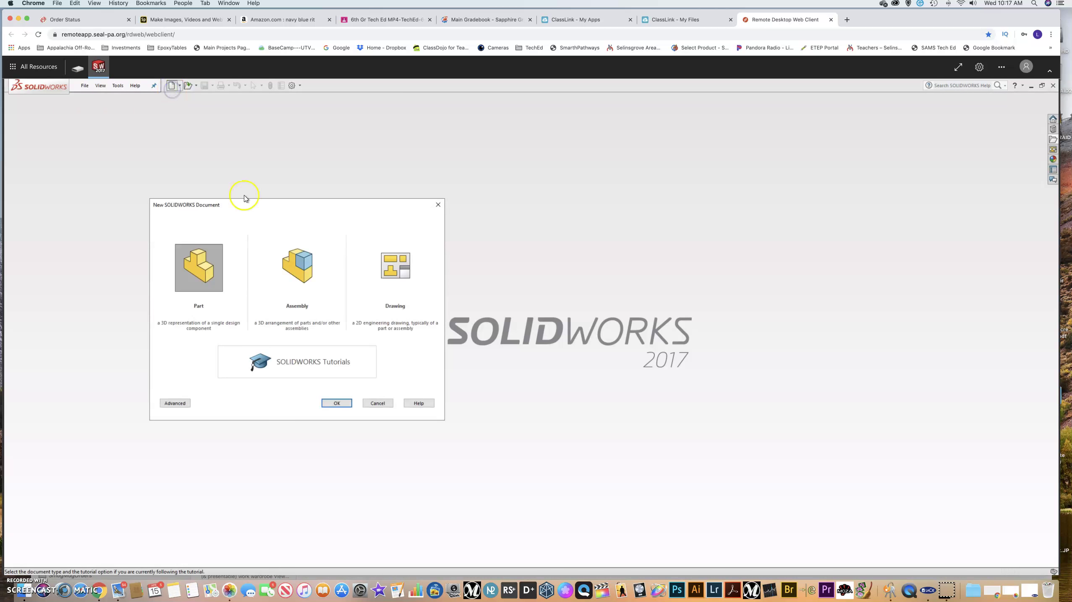
pyautogui.click(208, 269)
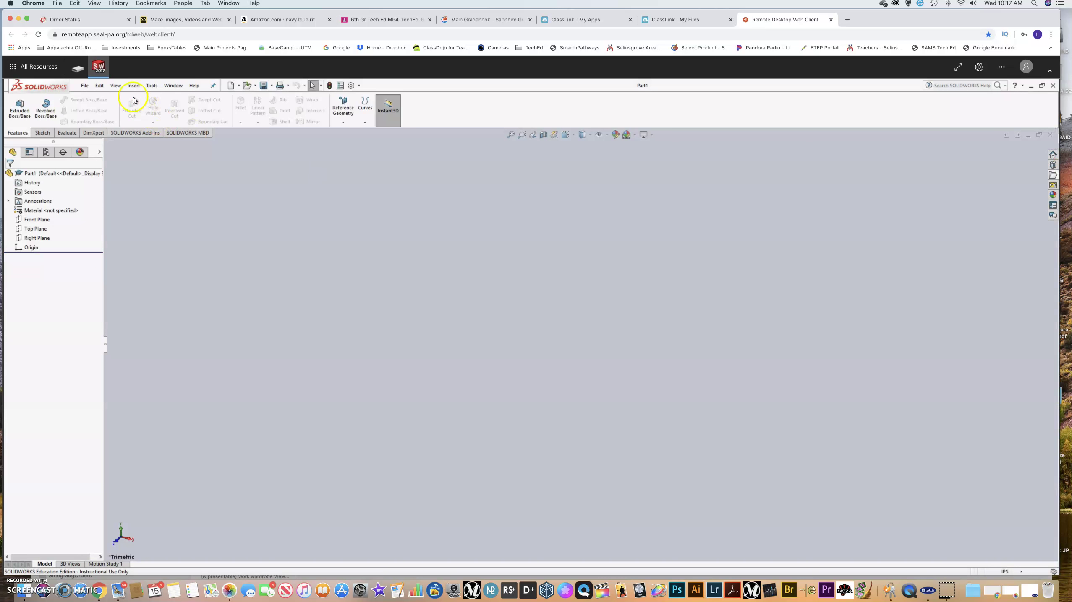
# - Turn on the display of origins in the new part's graphics area
pyautogui.click(117, 86)
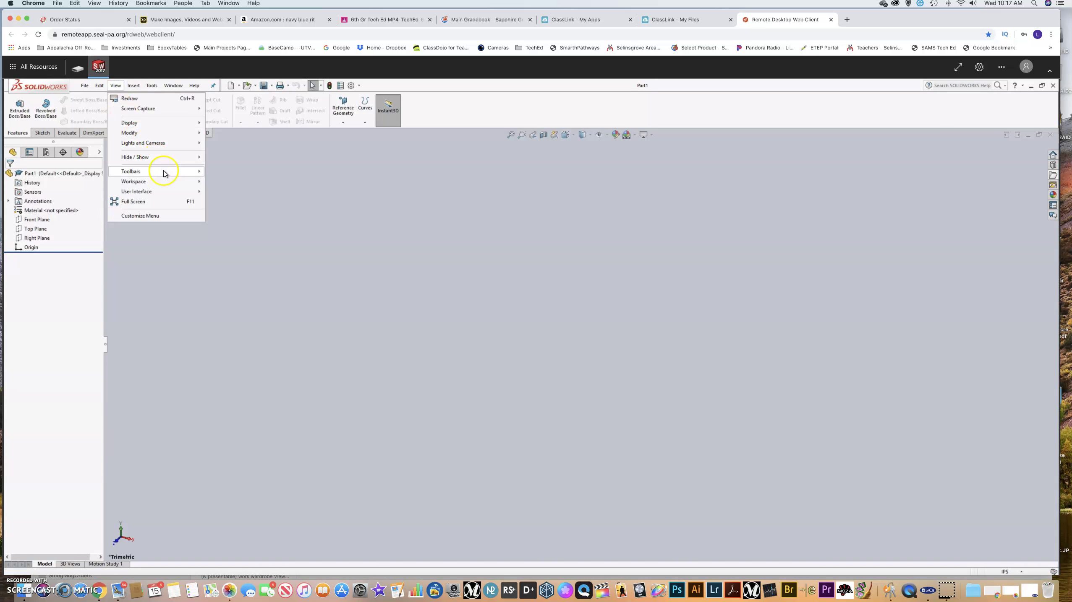
pyautogui.moveTo(164, 170)
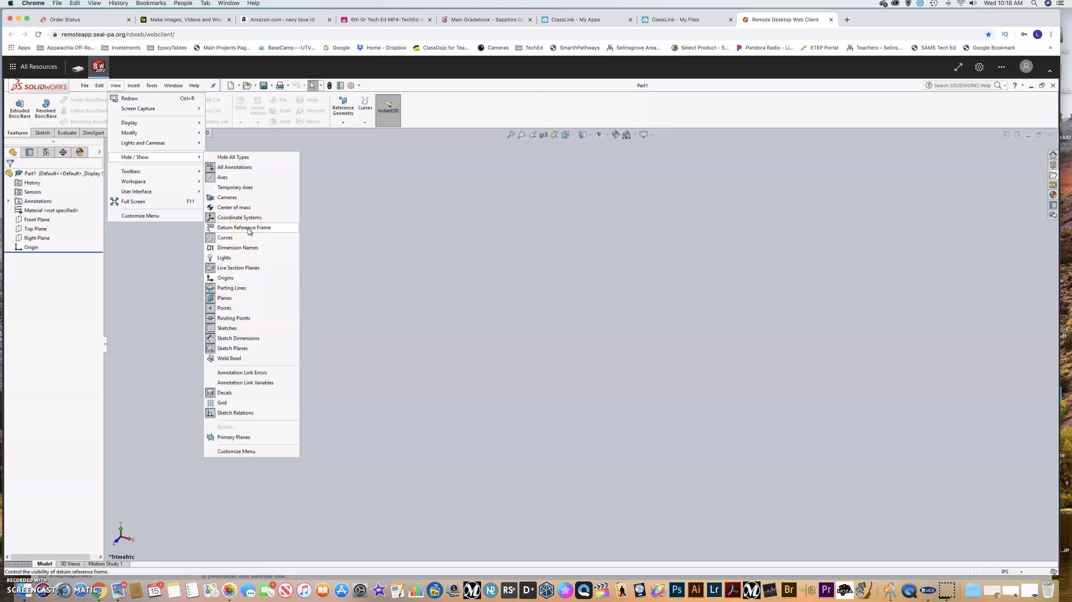
pyautogui.click(232, 278)
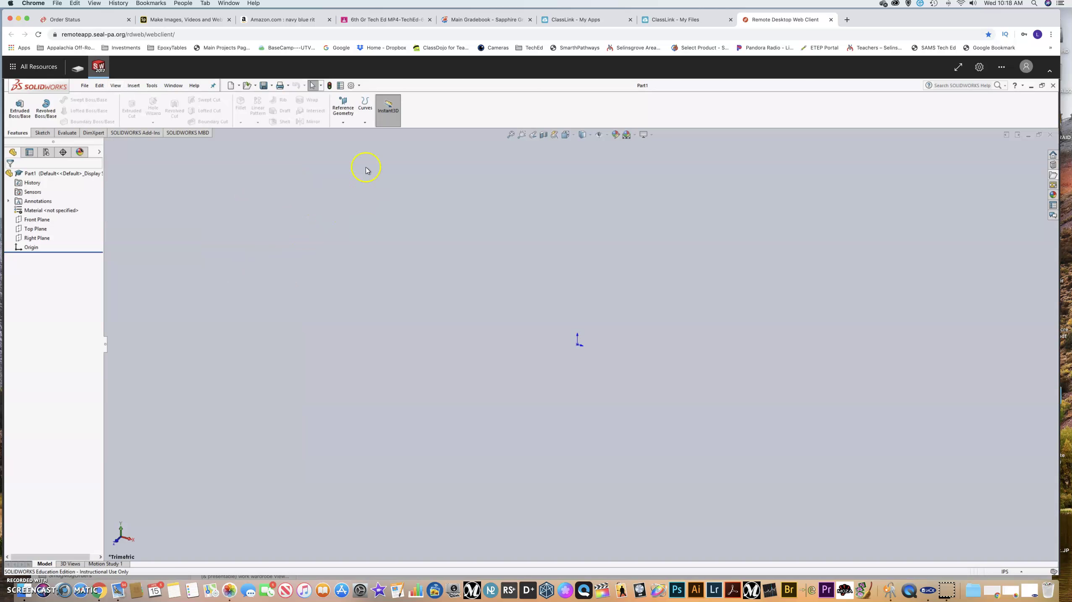
# - Set the part document's unit system to IPS (inch, pound, second) in the document properties
pyautogui.click(350, 86)
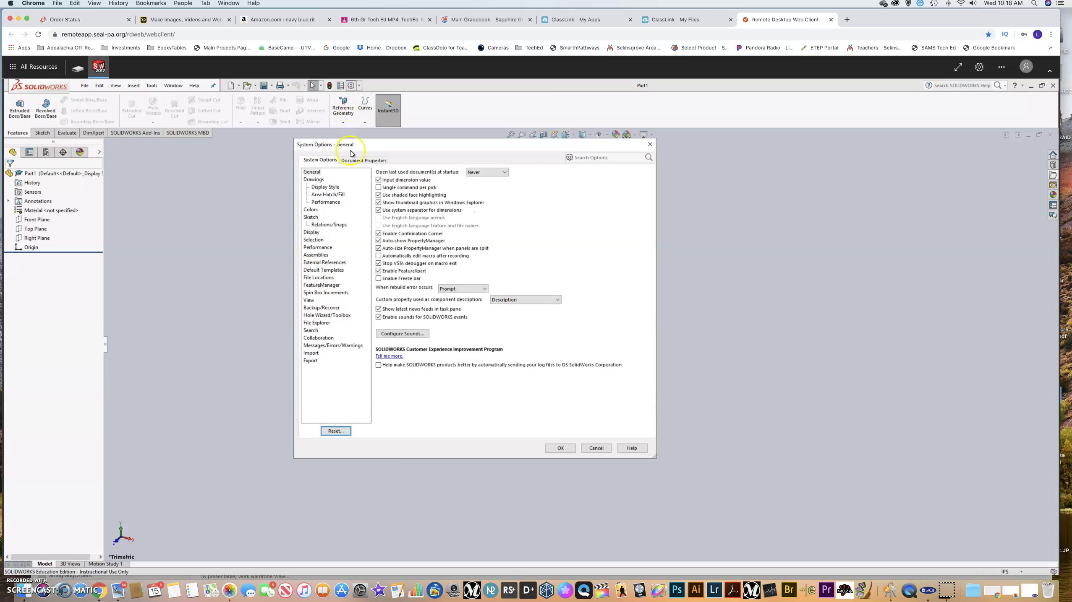
pyautogui.click(355, 161)
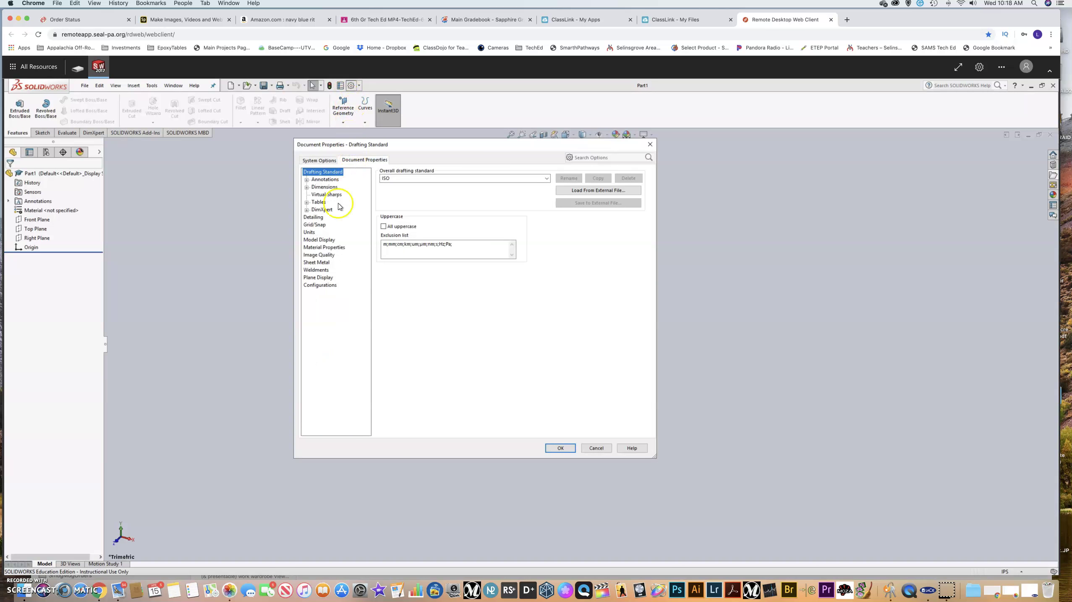
pyautogui.click(309, 232)
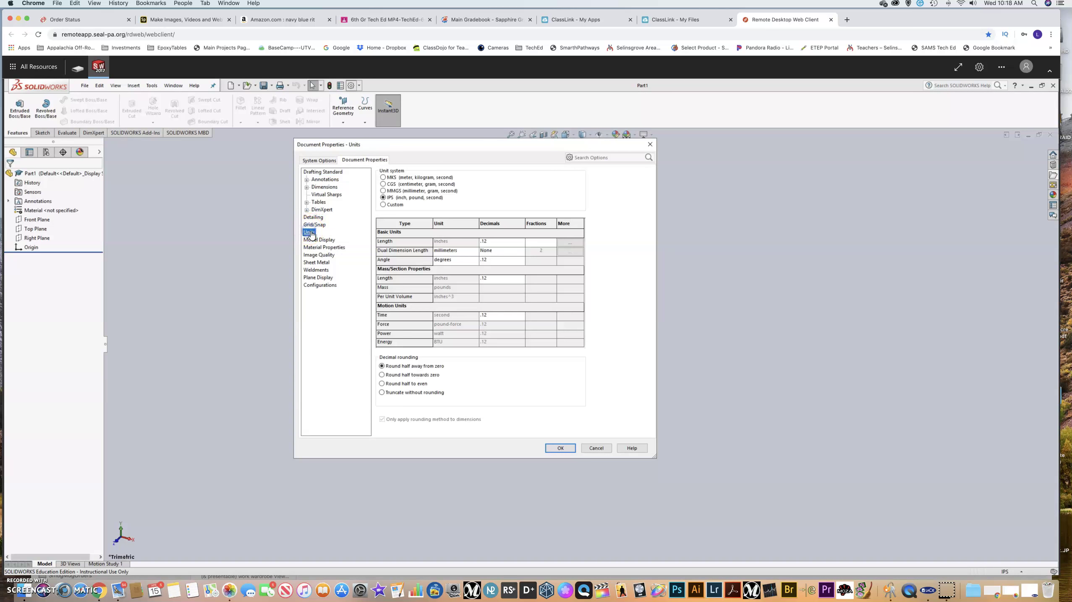
pyautogui.click(389, 198)
# - Set the decimals for length, dual dimension length and angle to three places (.123) and apply the unit settings
pyautogui.click(499, 248)
pyautogui.click(495, 244)
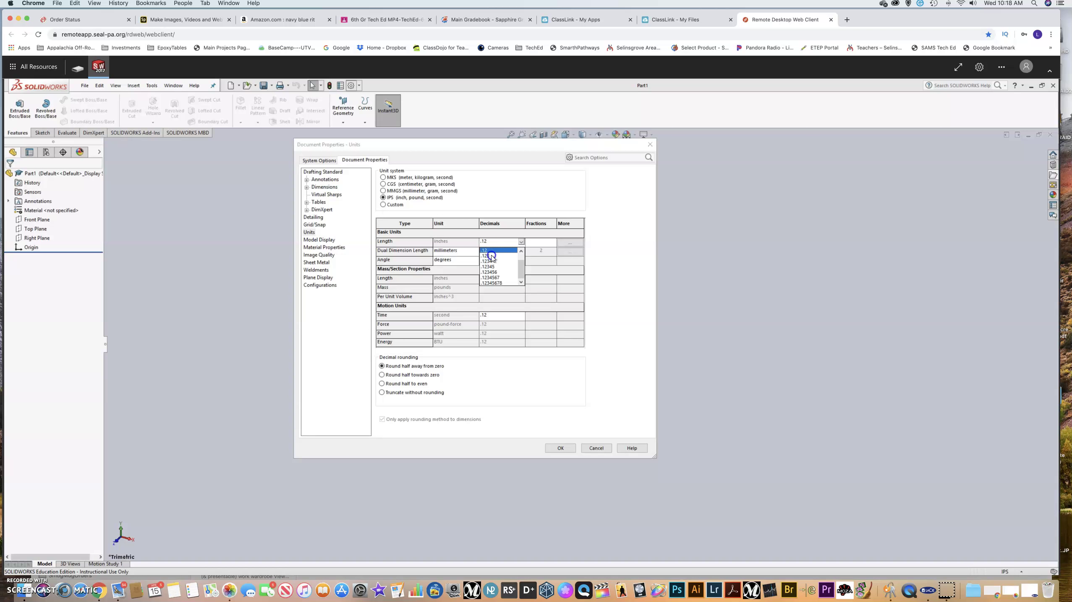
pyautogui.click(492, 256)
pyautogui.click(493, 252)
pyautogui.click(494, 252)
pyautogui.click(494, 252)
pyautogui.click(492, 267)
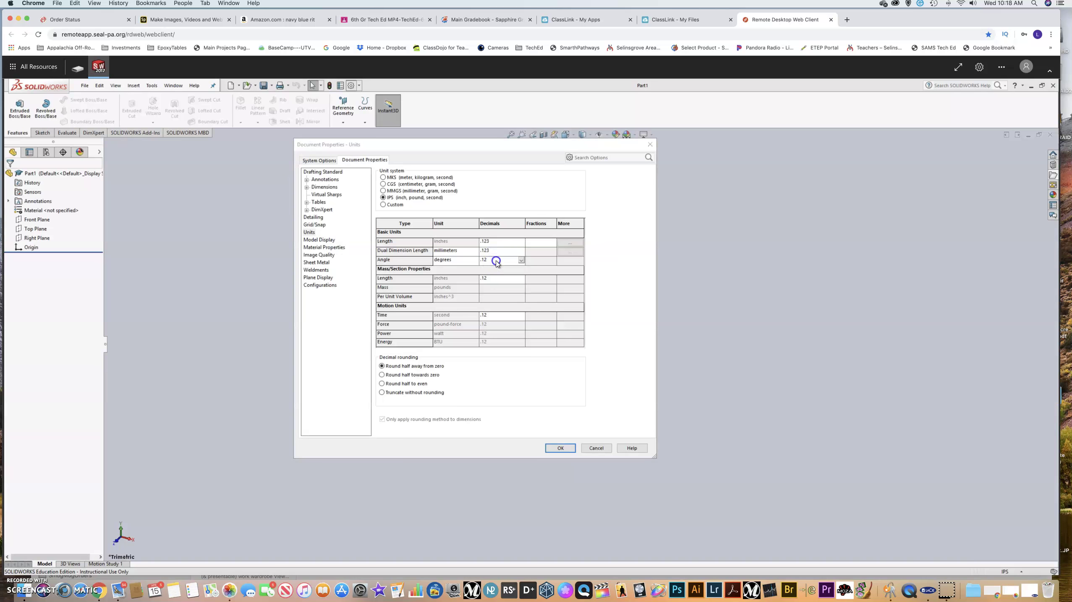
pyautogui.click(494, 260)
pyautogui.click(488, 275)
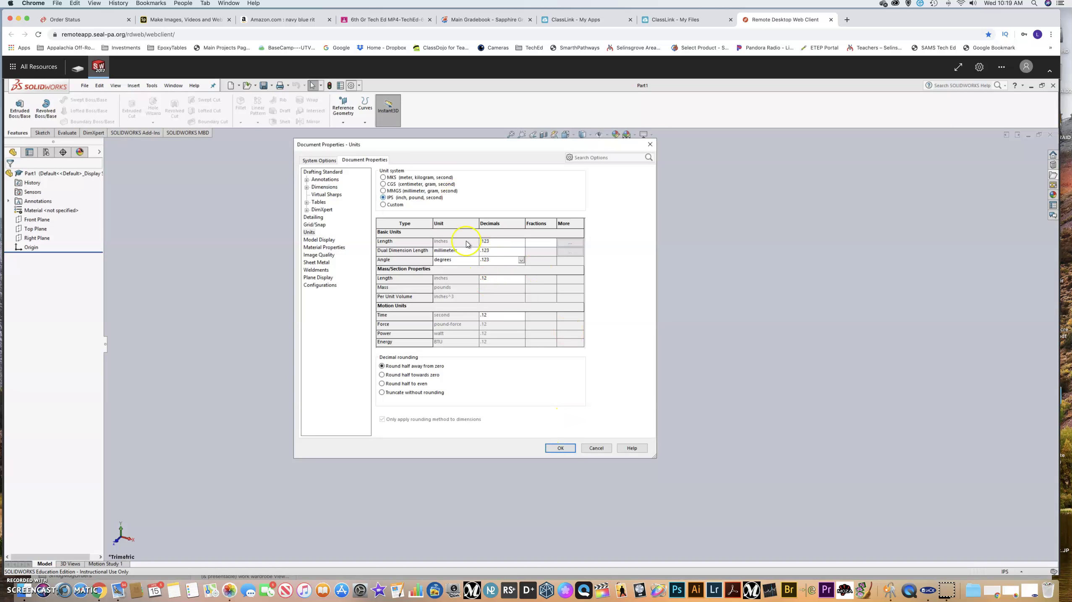
pyautogui.moveTo(485, 147); pyautogui.dragTo(455, 135)
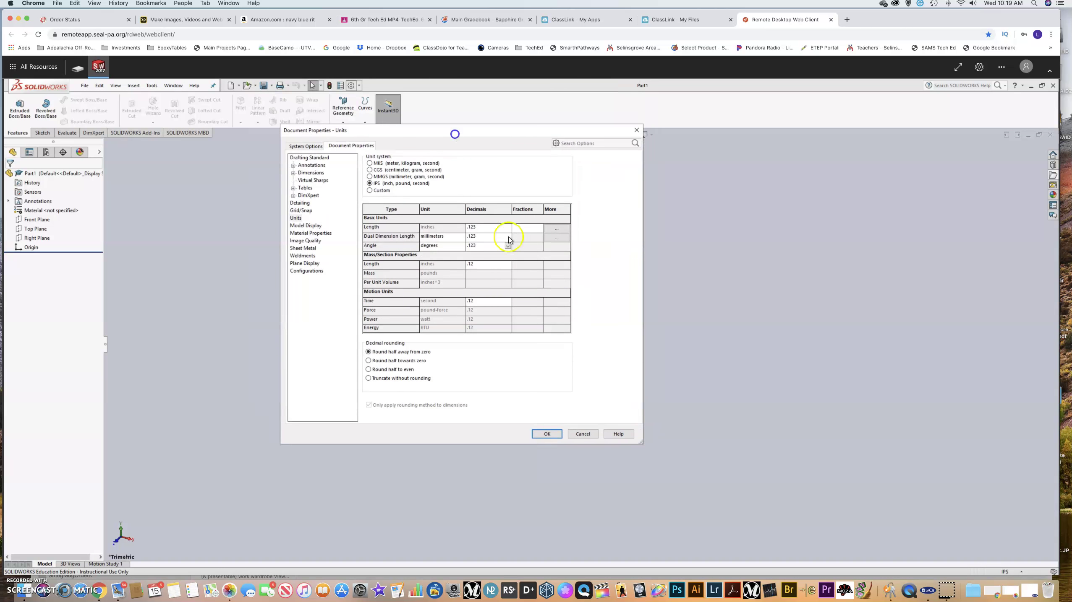
pyautogui.click(545, 434)
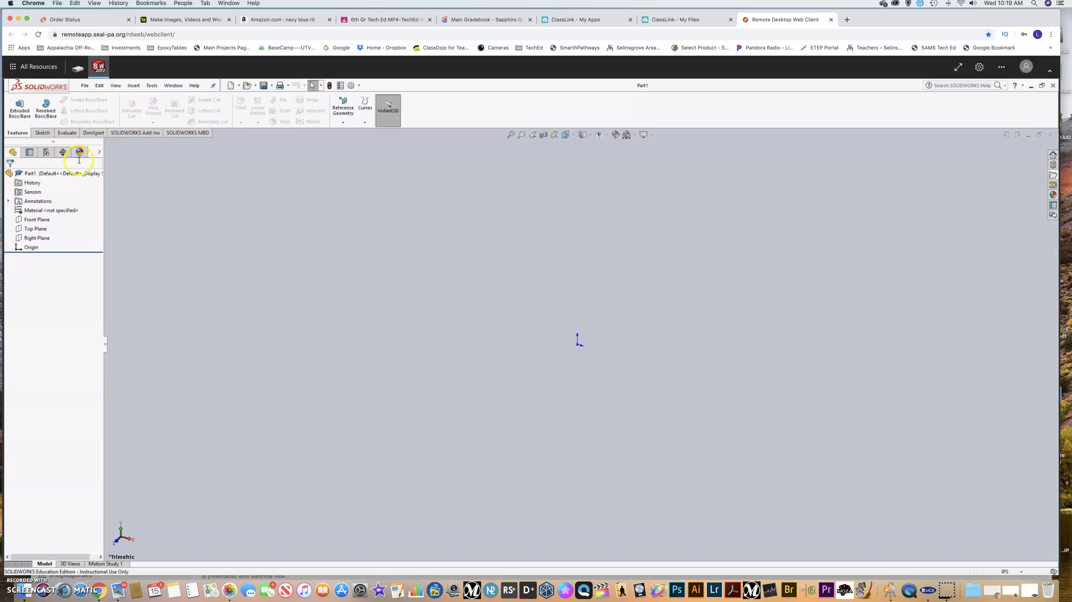
# - Start a line sketch on the Front Plane and switch to the front view
pyautogui.click(43, 133)
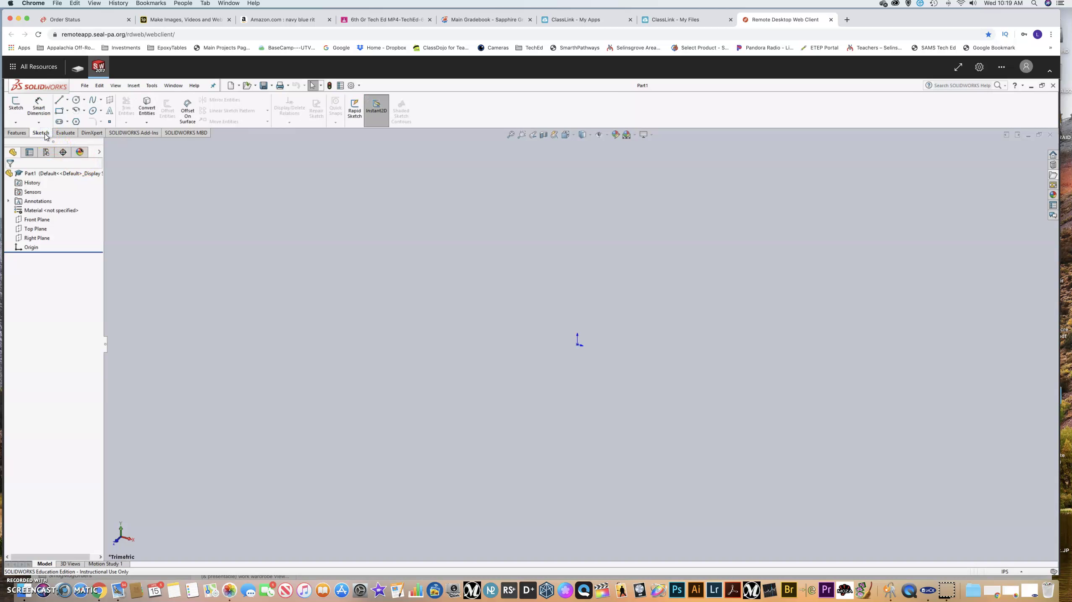
pyautogui.click(59, 102)
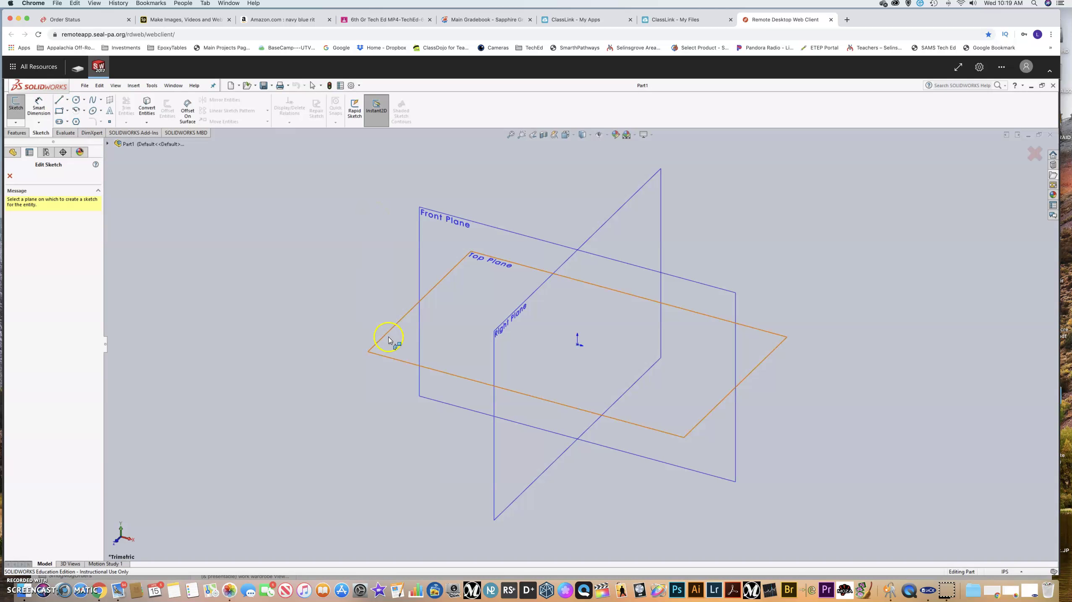
pyautogui.click(429, 236)
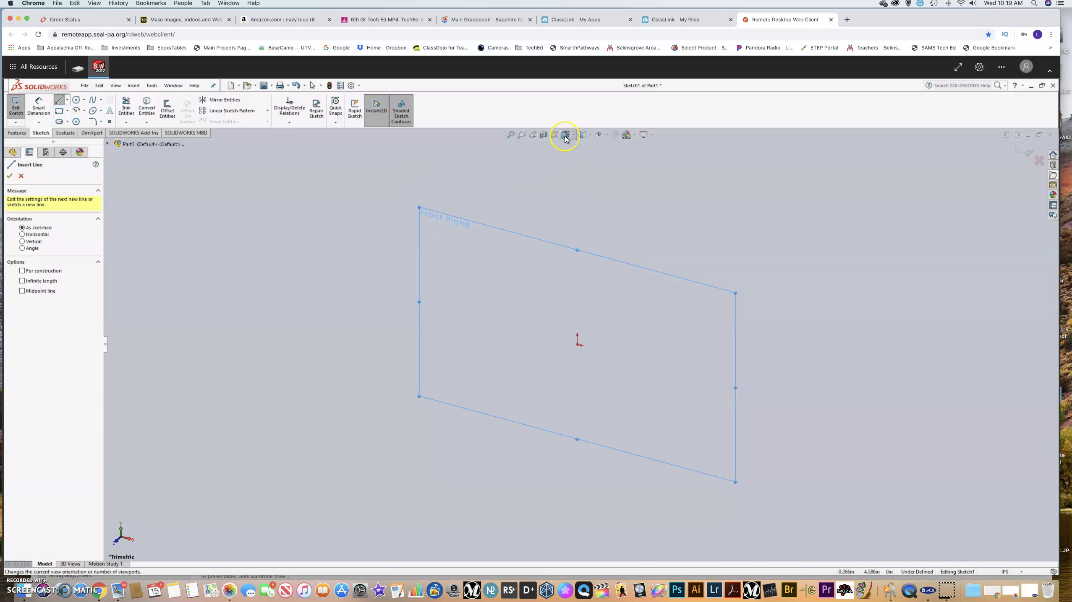
pyautogui.click(565, 137)
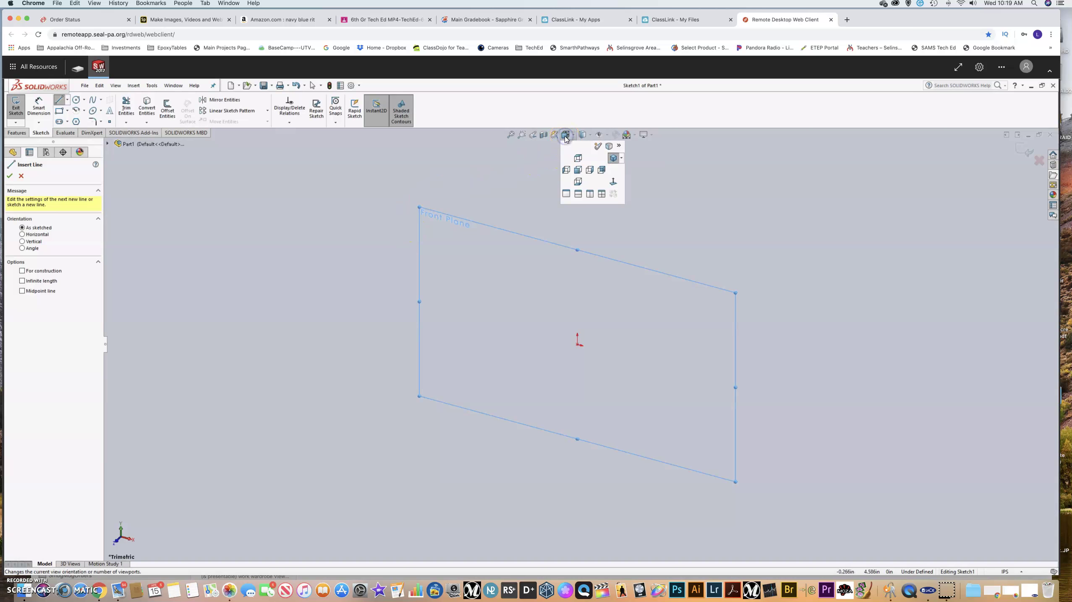
pyautogui.click(578, 170)
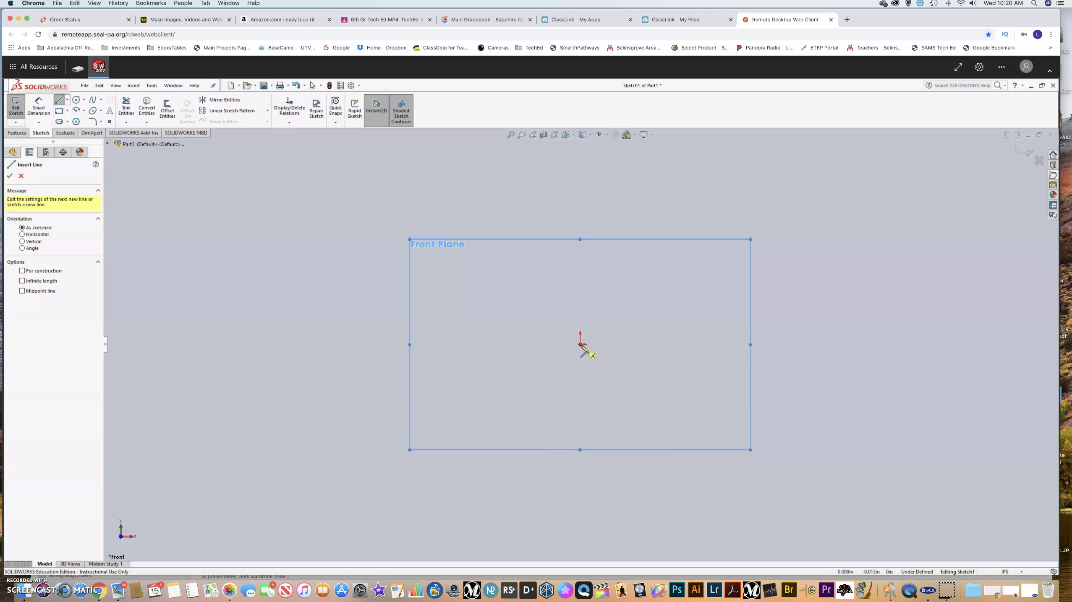
# - Sketch a closed five-sided profile from the origin, about 3.9 in wide and 1.5 in high, with a slanted line at its upper-right corner
pyautogui.moveTo(583, 347); pyautogui.dragTo(771, 345)
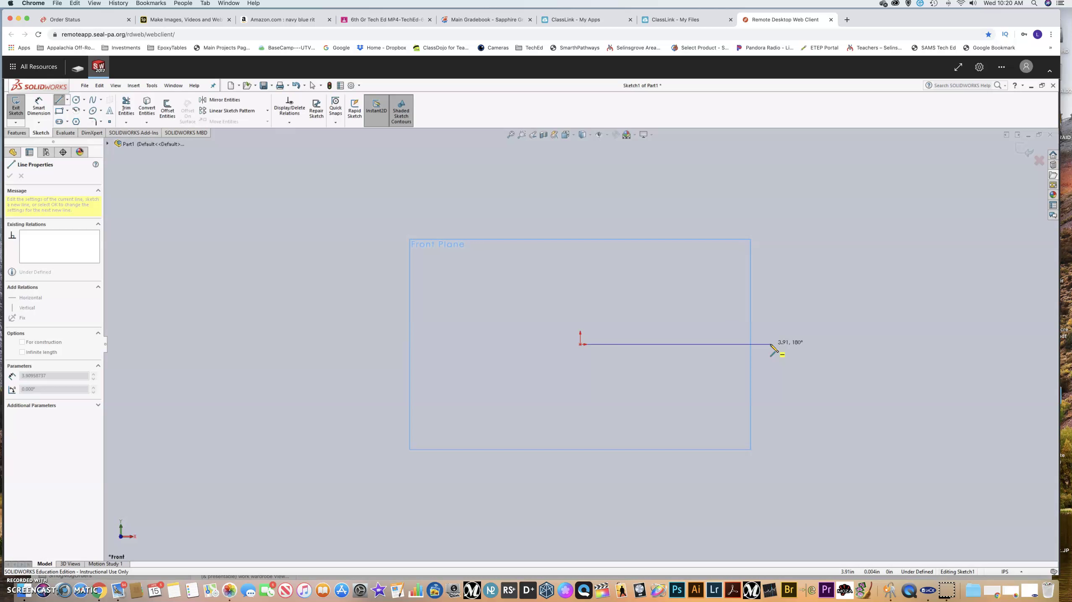
pyautogui.moveTo(771, 345)
pyautogui.mouseDown()
pyautogui.moveTo(771, 331)
pyautogui.moveTo(773, 364)
pyautogui.moveTo(773, 347)
pyautogui.mouseUp()
pyautogui.moveTo(771, 345); pyautogui.dragTo(772, 301)
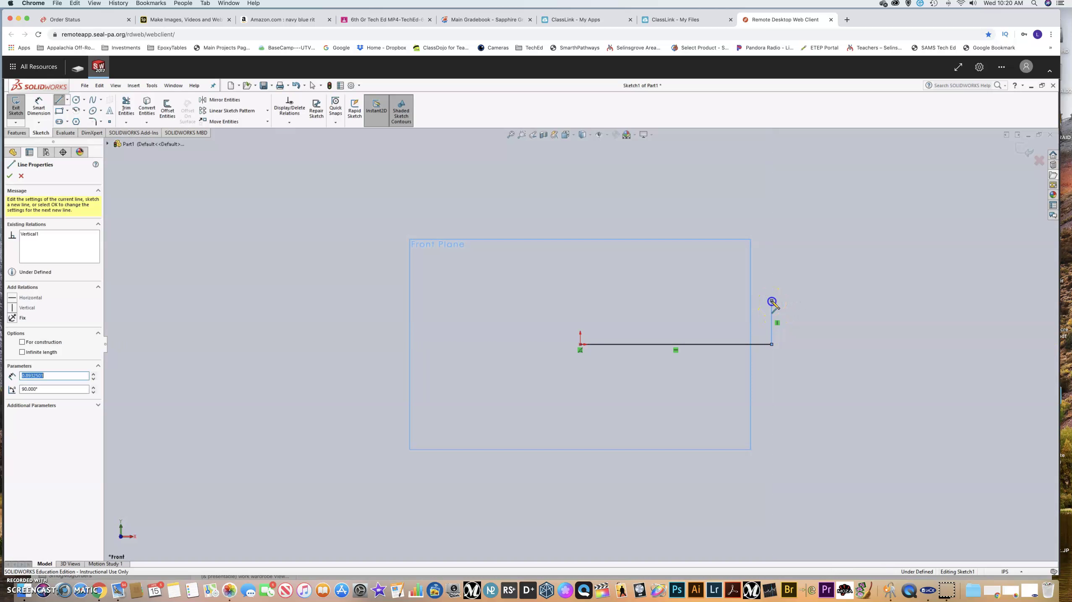
pyautogui.click(690, 270)
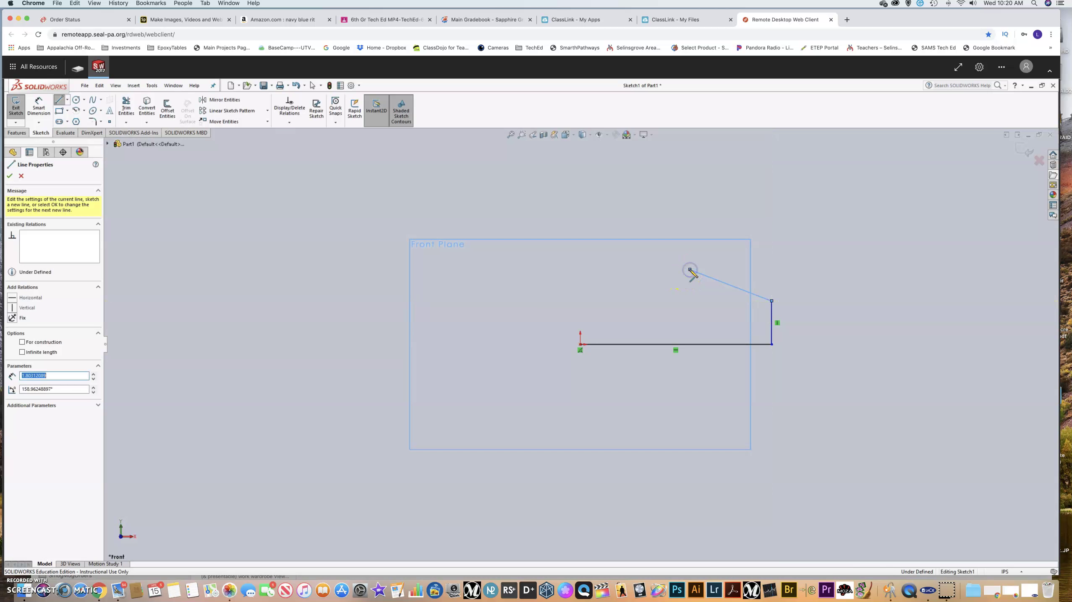
pyautogui.click(580, 270)
pyautogui.click(580, 270)
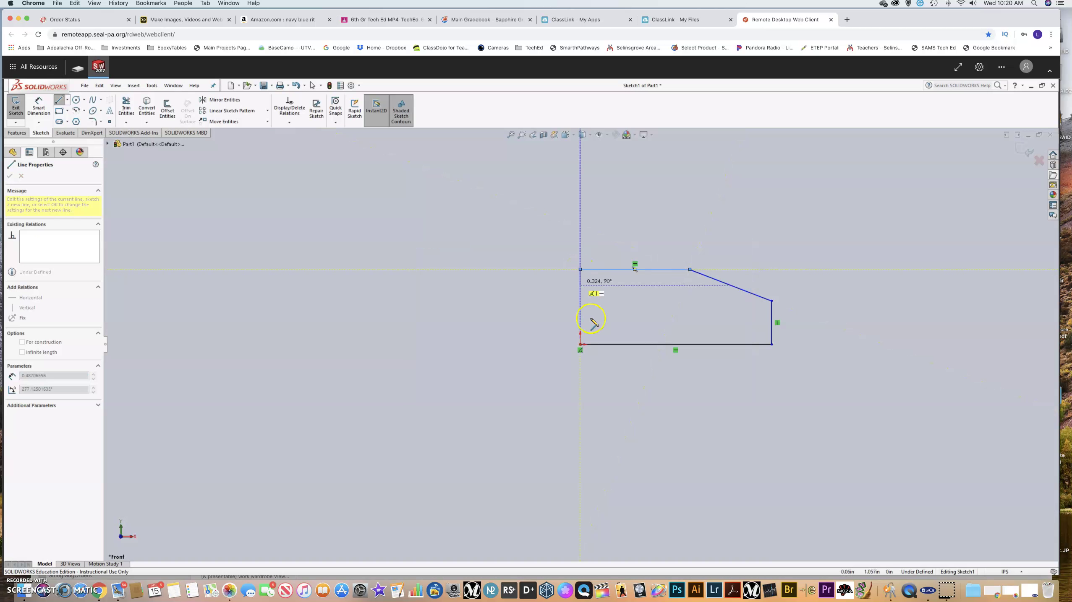
pyautogui.click(580, 345)
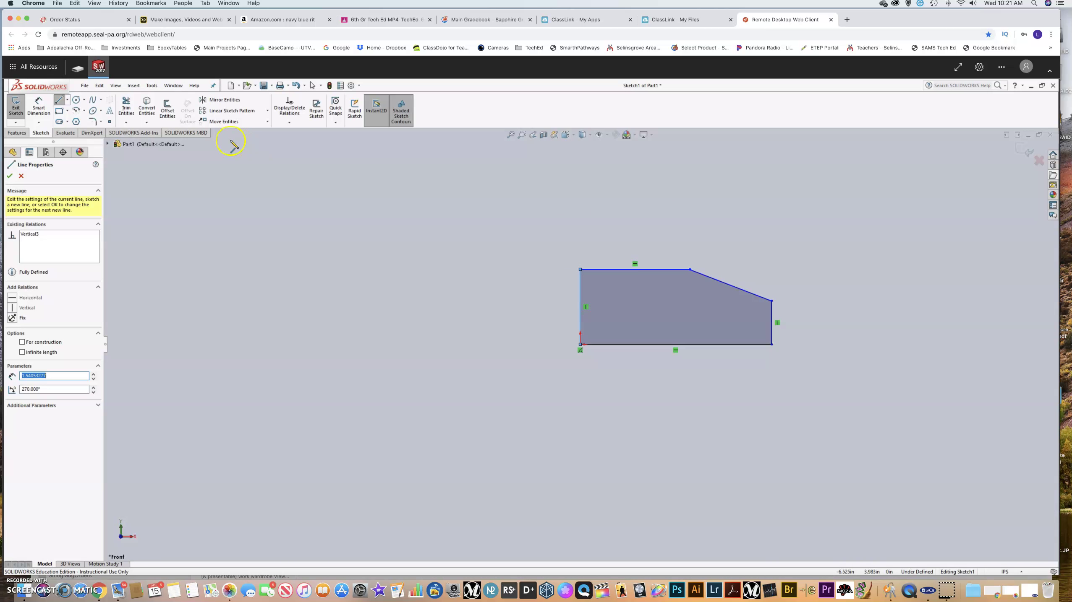
# - Trim away the profile's top horizontal line and left vertical line with Power trim
pyautogui.click(126, 112)
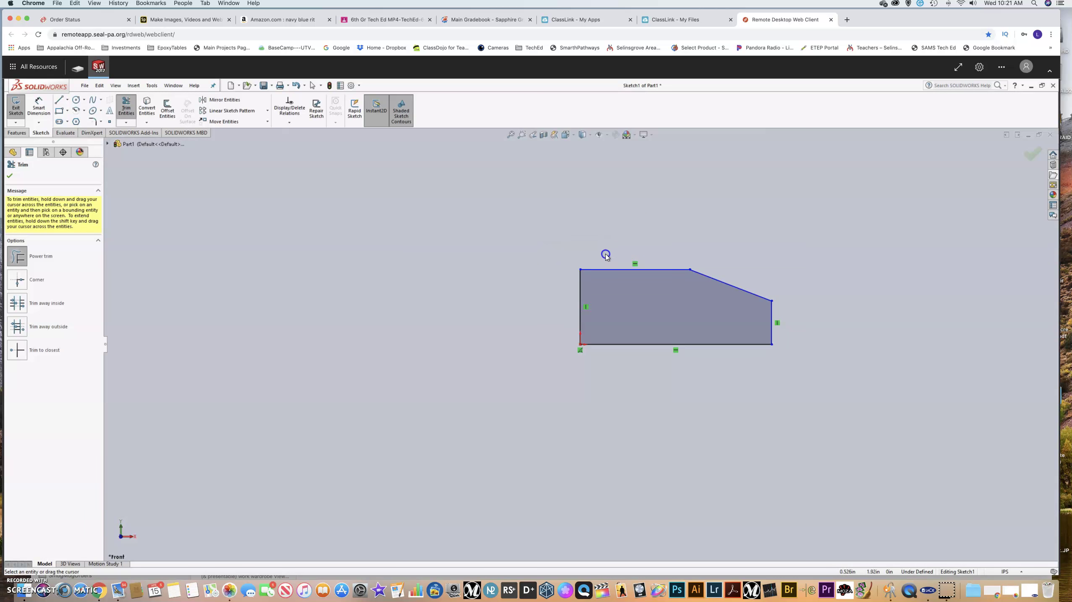
pyautogui.moveTo(605, 271); pyautogui.dragTo(606, 269)
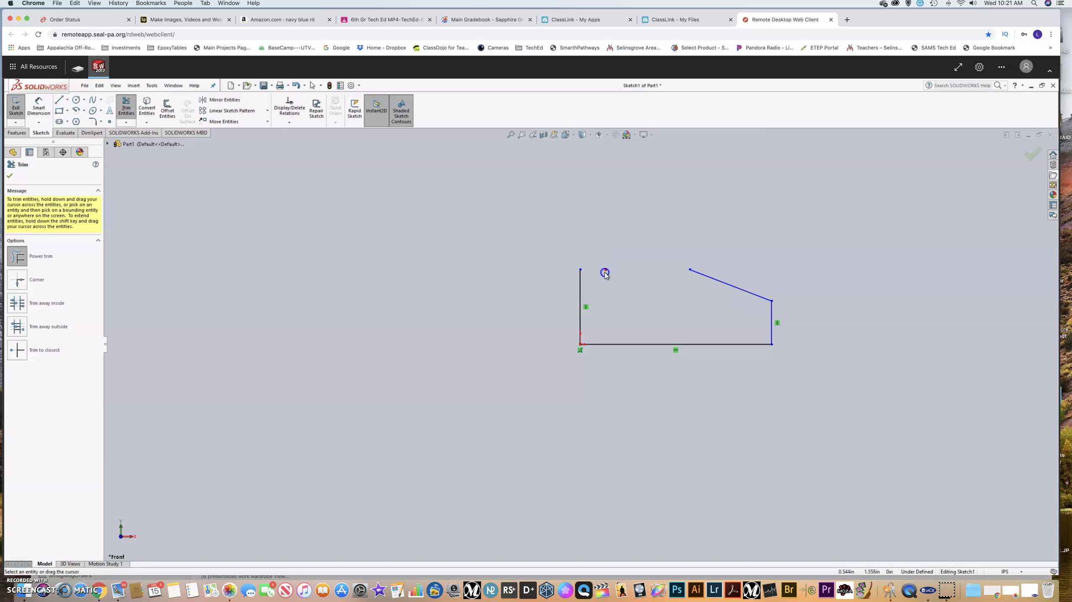
pyautogui.scroll(10, 553, 286)
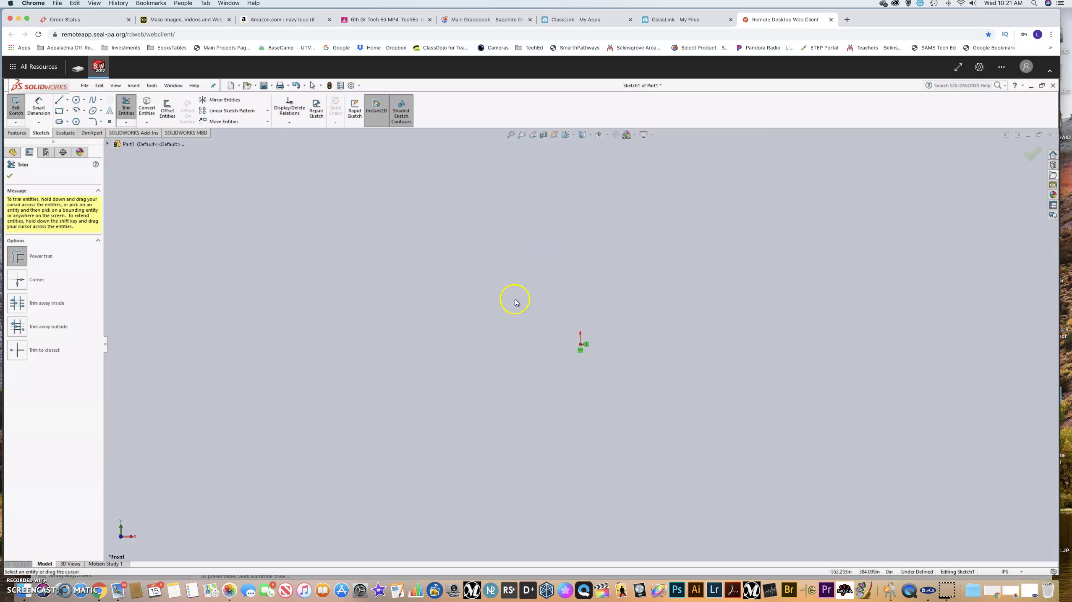
pyautogui.click(510, 137)
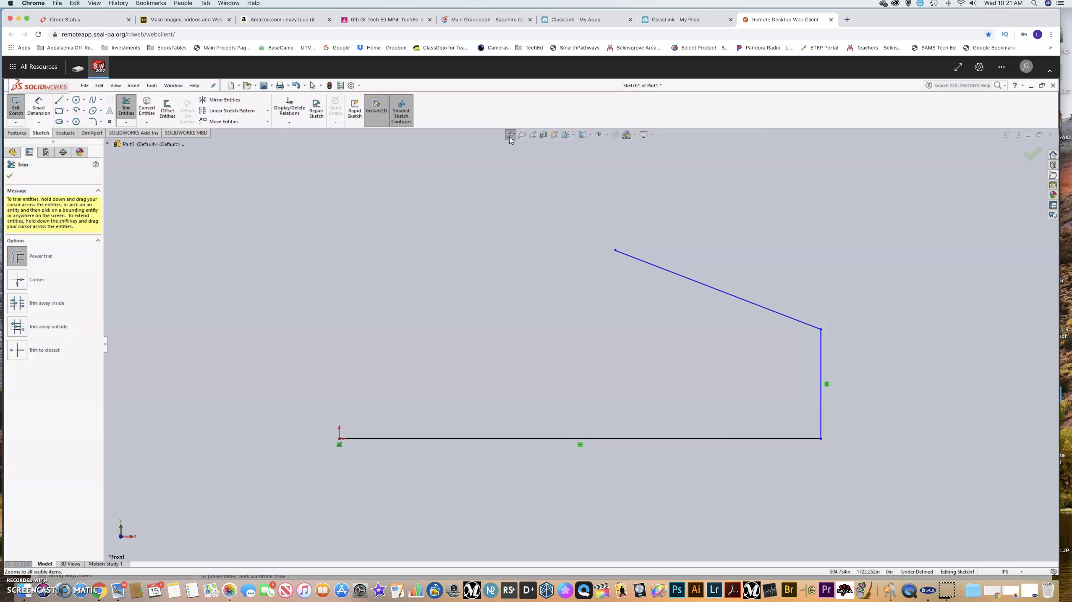
# - Close the profile with a horizontal line from the slanted line's upper end and a vertical line about 1.5 in long down to the origin
pyautogui.click(60, 102)
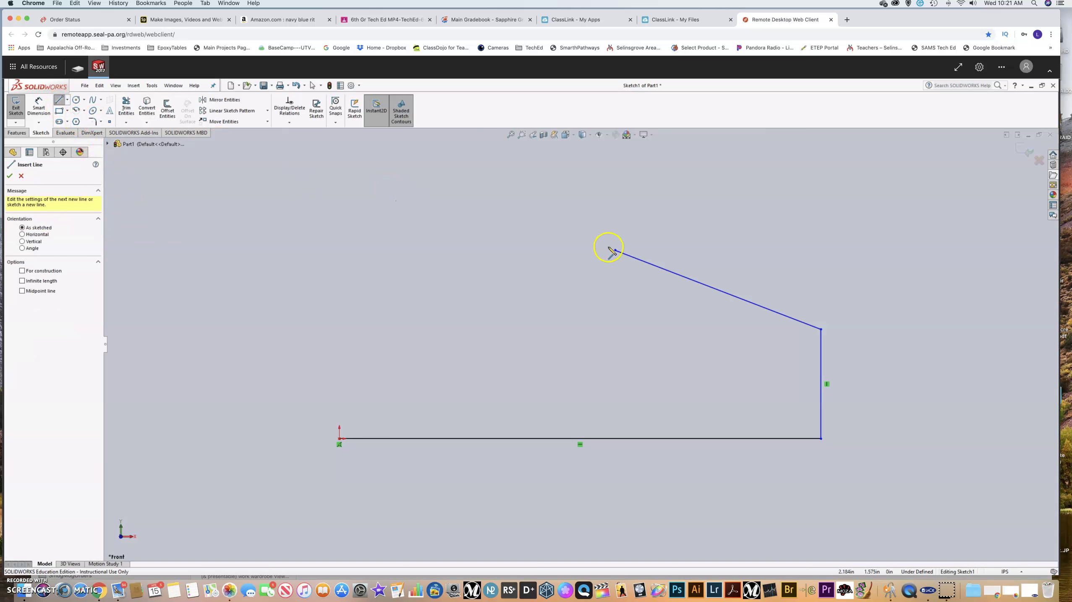
pyautogui.moveTo(615, 250); pyautogui.dragTo(340, 250)
pyautogui.click(337, 438)
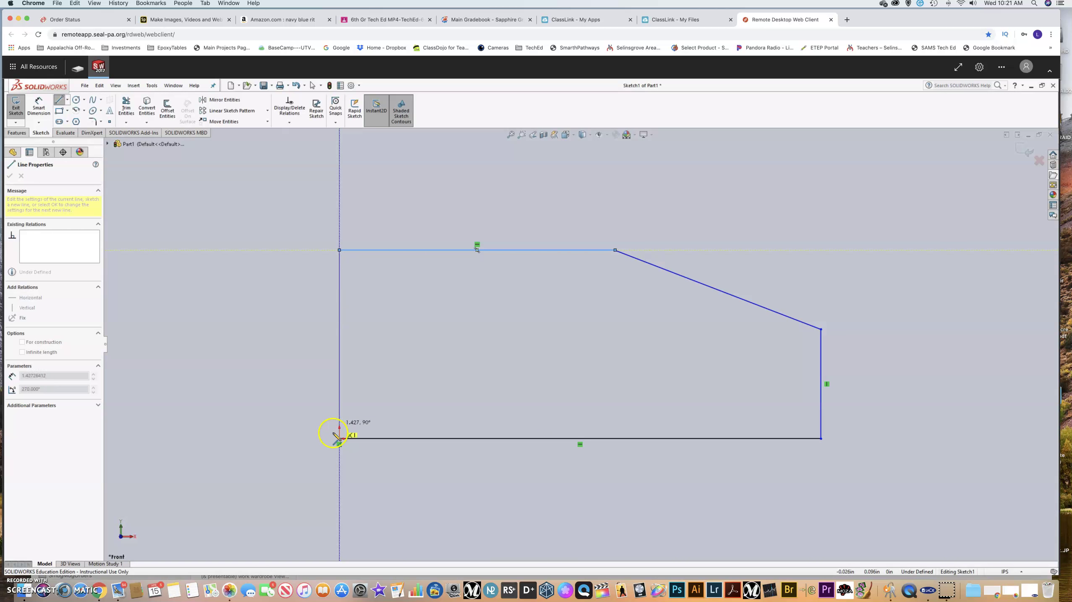
pyautogui.click(338, 440)
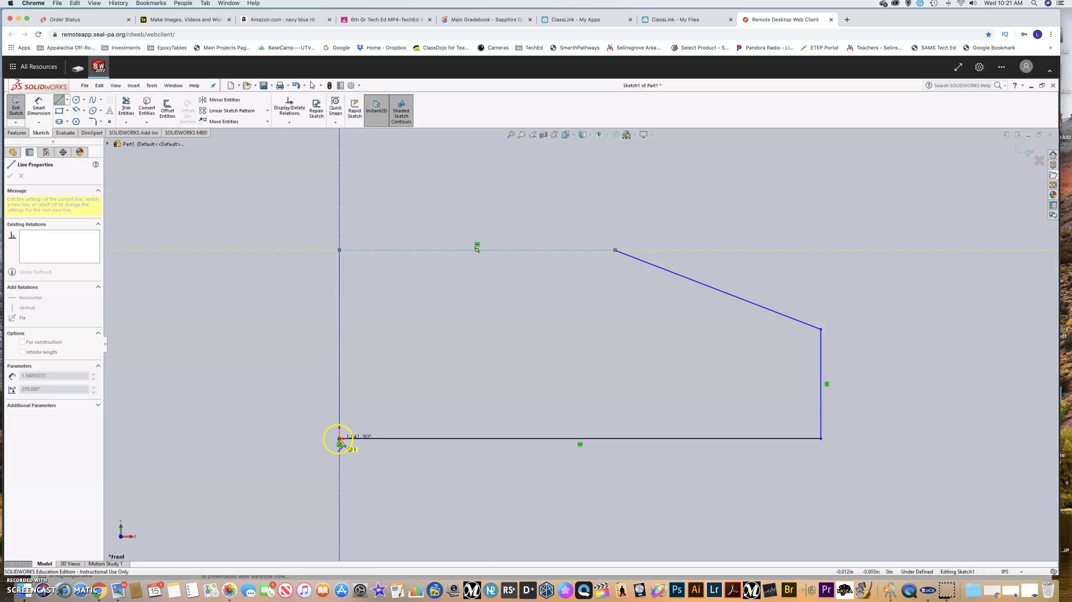
pyautogui.click(338, 440)
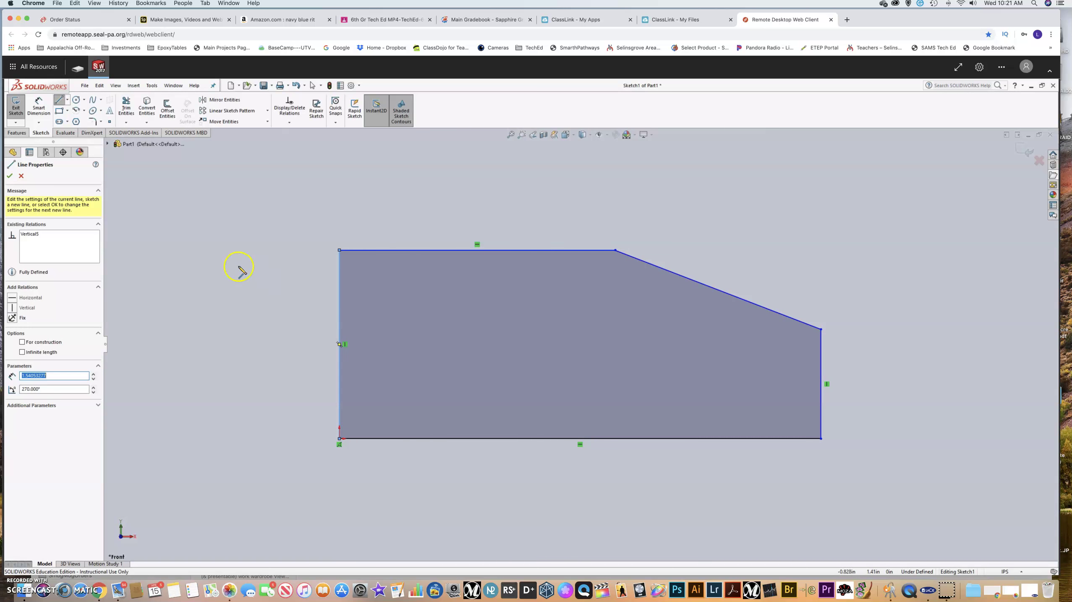
# - Dimension the profile's bottom line and set its length to 9 in
pyautogui.click(39, 109)
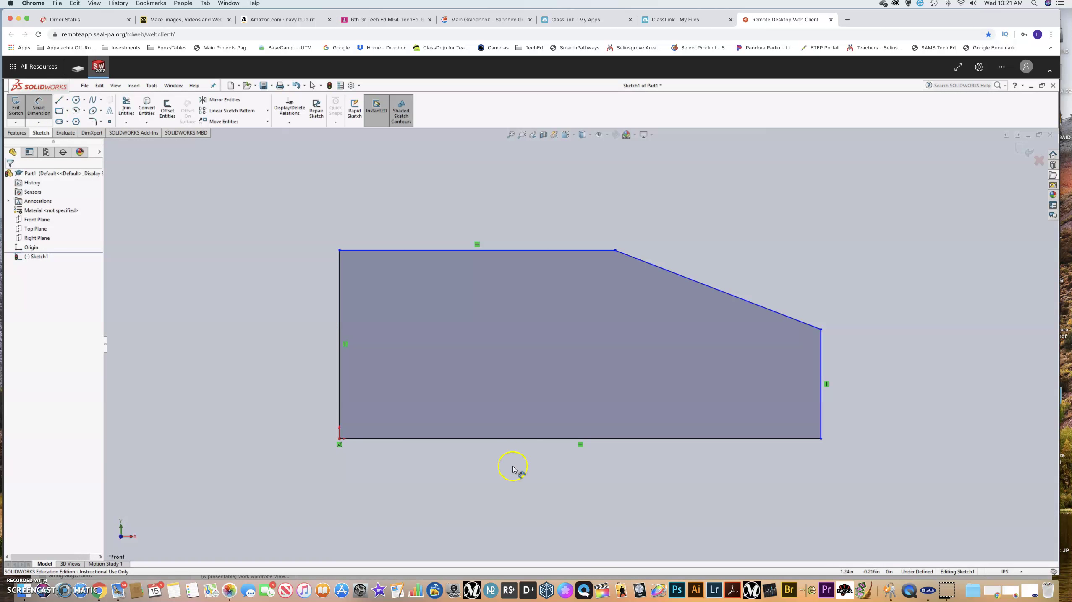
pyautogui.click(518, 440)
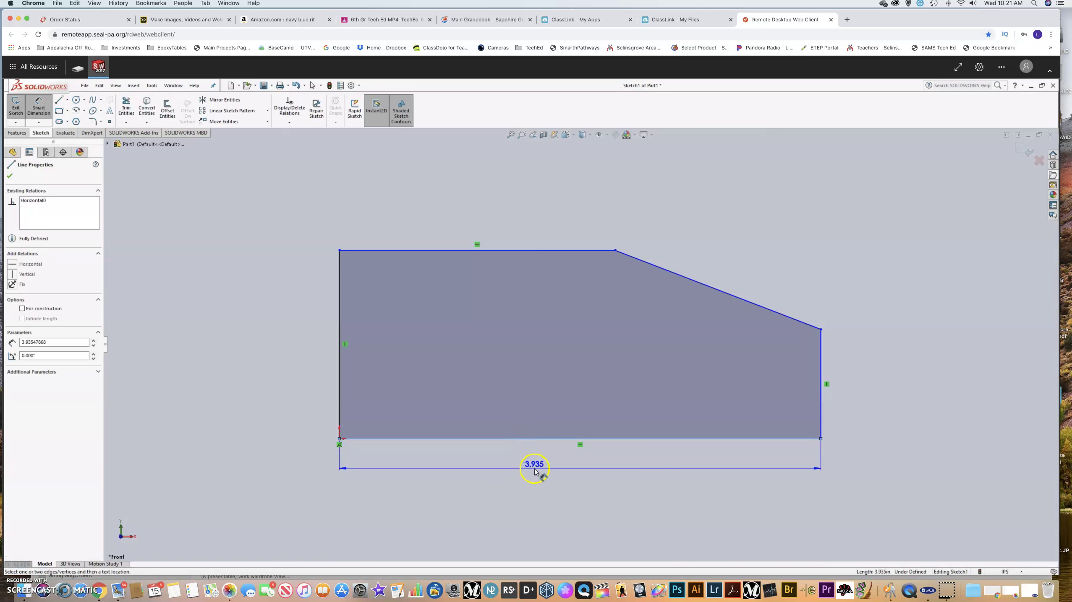
pyautogui.click(535, 472)
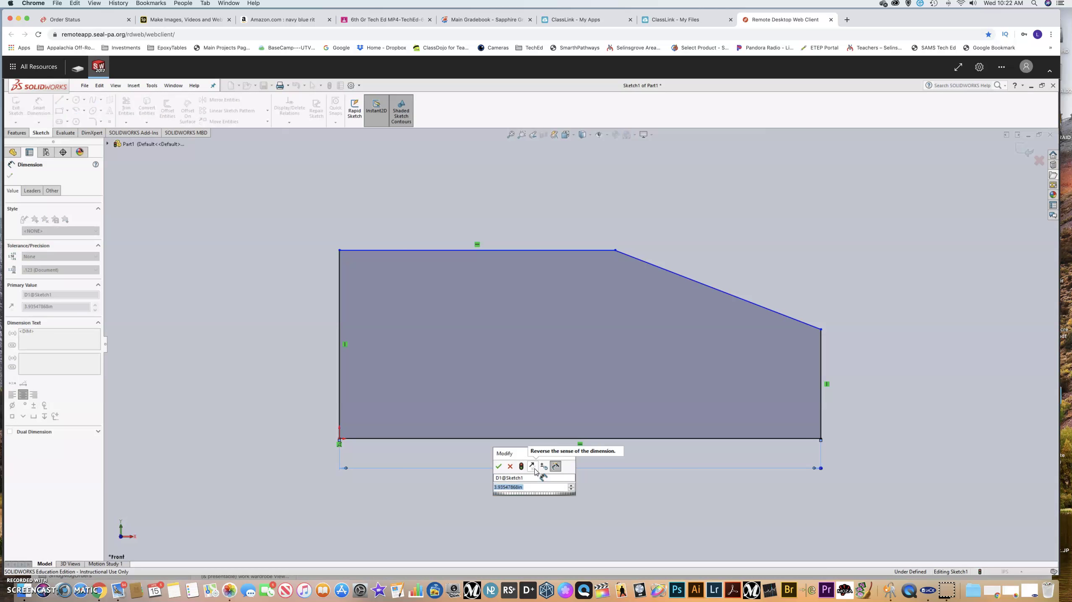
pyautogui.write('9')
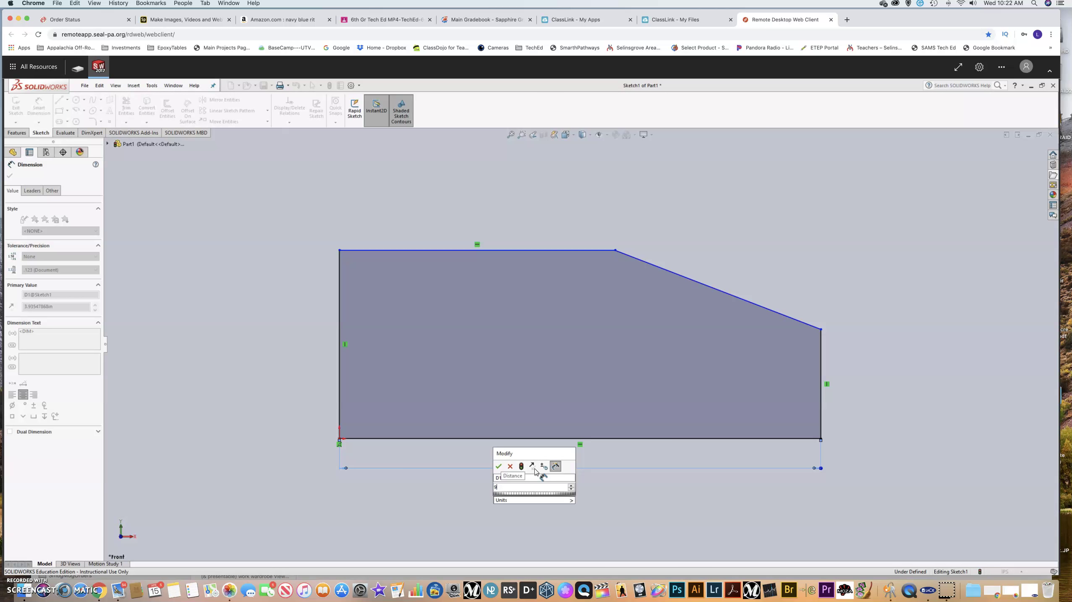
pyautogui.click(341, 318)
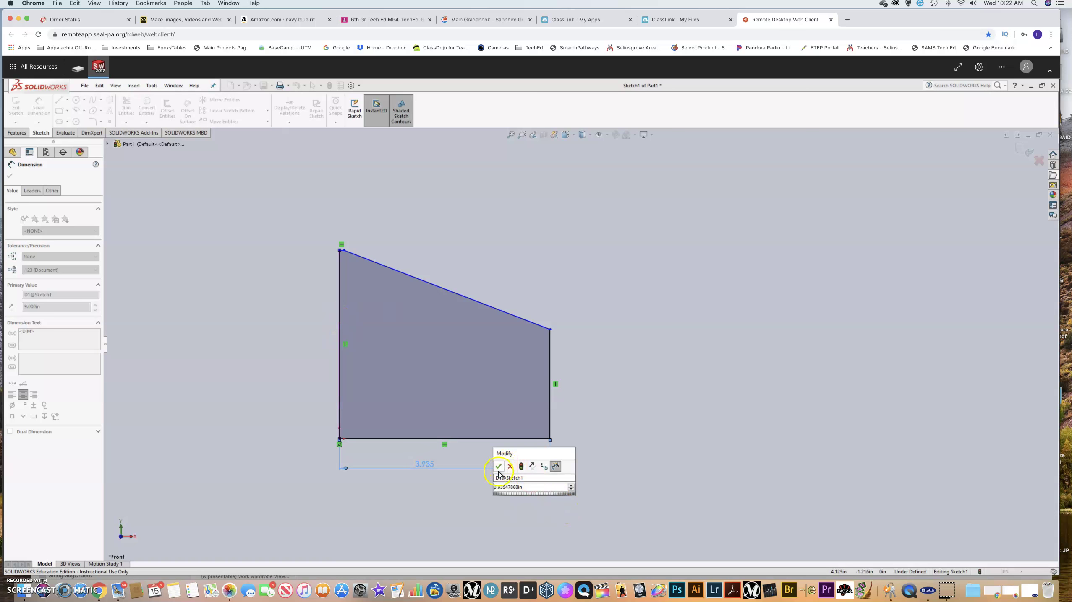
pyautogui.click(427, 465)
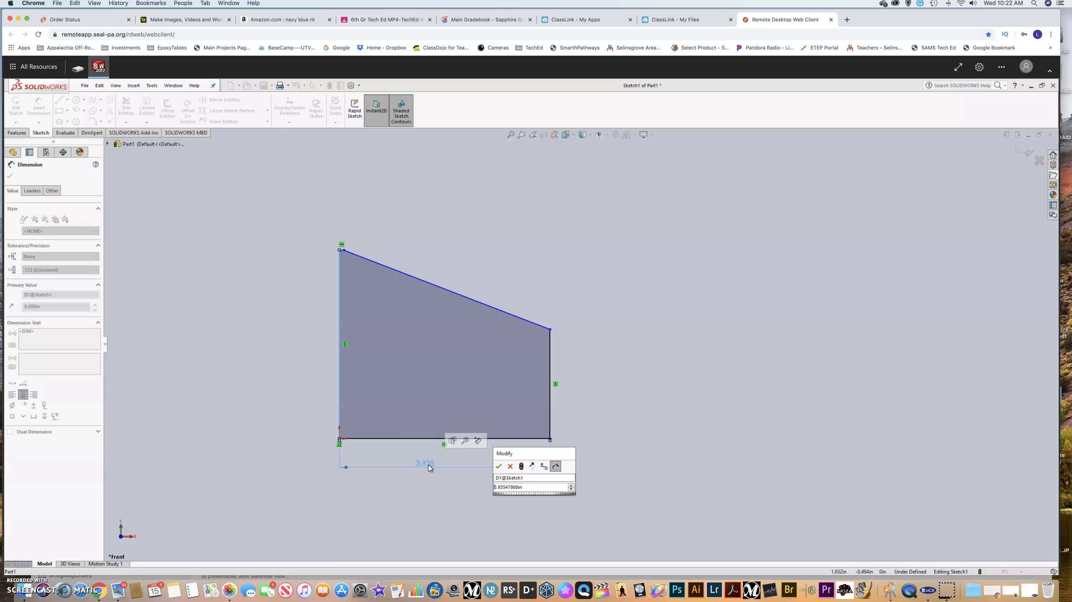
pyautogui.click(534, 488)
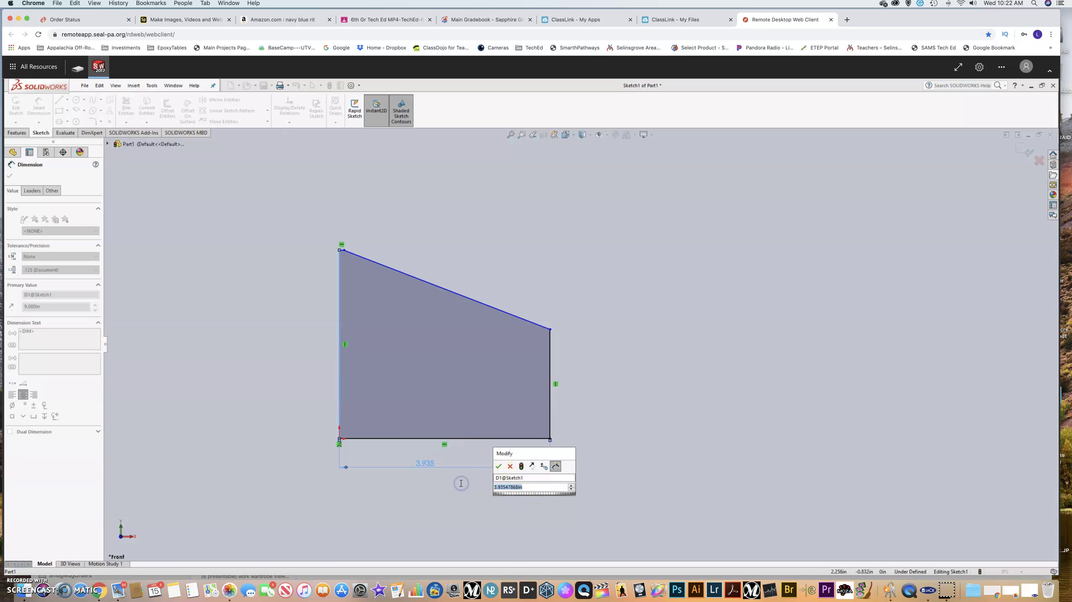
pyautogui.write('9')
pyautogui.click(499, 466)
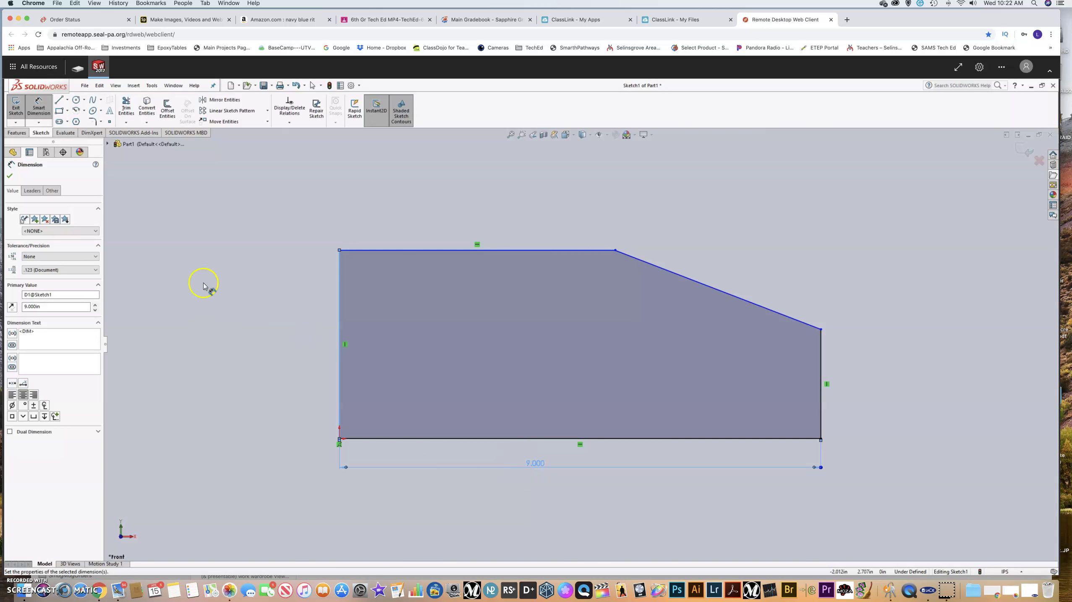
# - Dimension the profile's left vertical line and set its height to 2 in
pyautogui.click(338, 307)
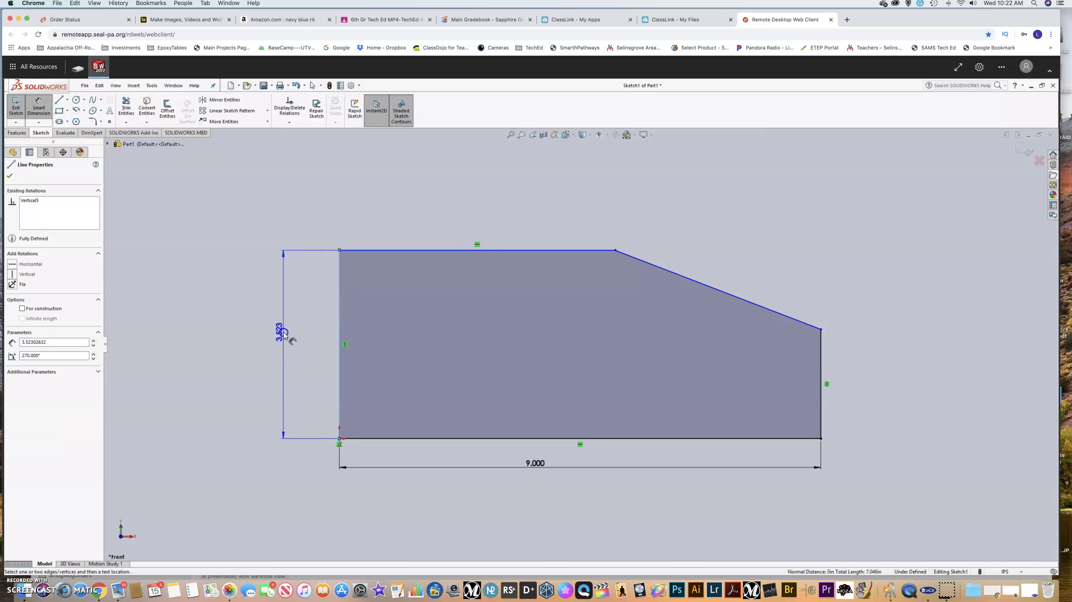
pyautogui.click(283, 334)
pyautogui.write('2')
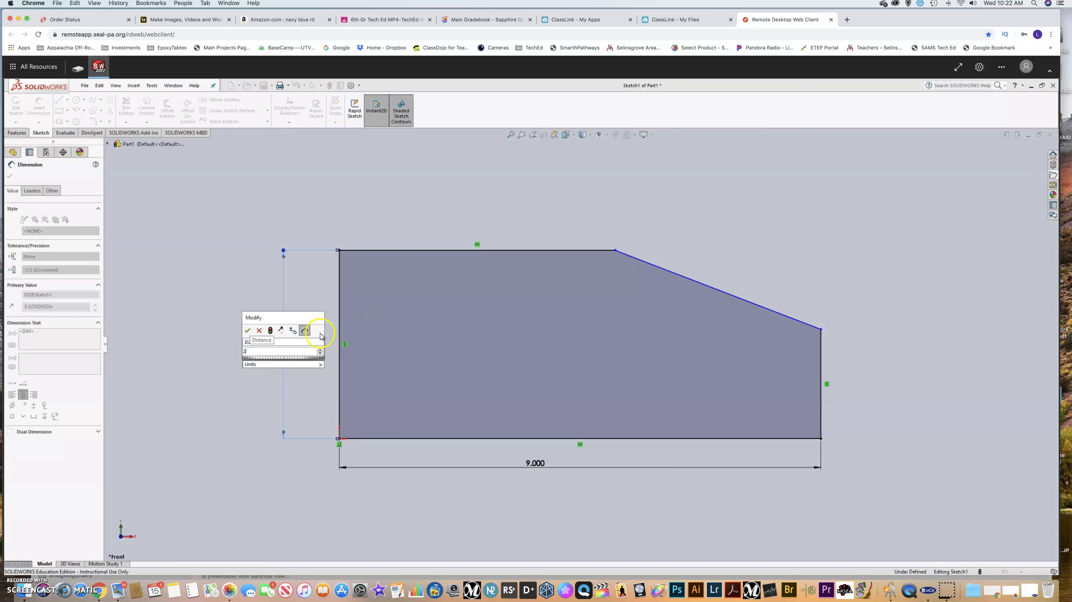
pyautogui.click(248, 330)
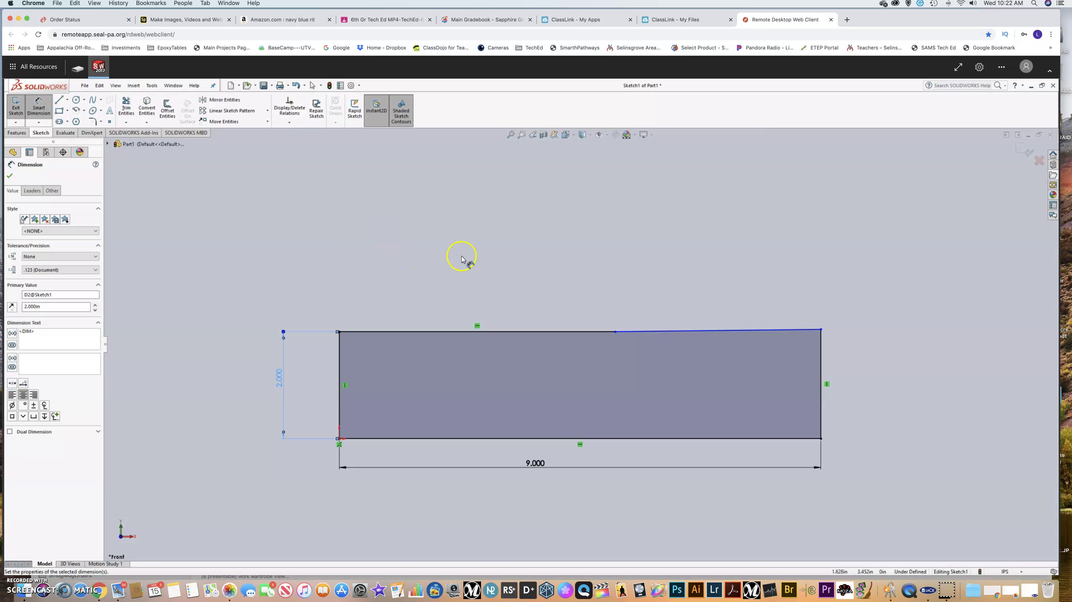
# - Undo the last height change on the profile's left vertical line
pyautogui.click(297, 87)
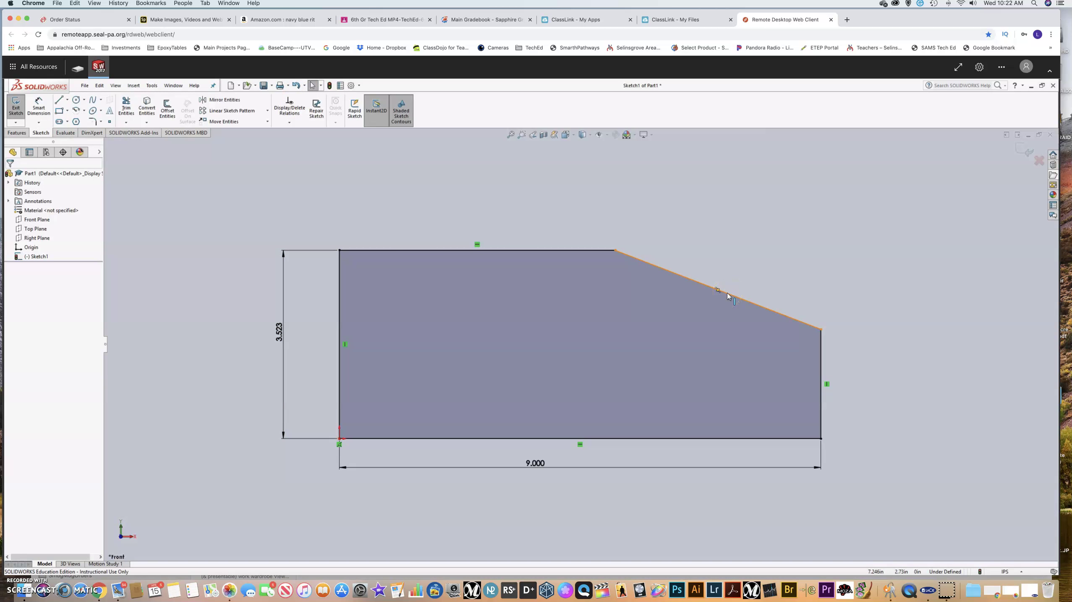
pyautogui.click(616, 251)
pyautogui.click(715, 281)
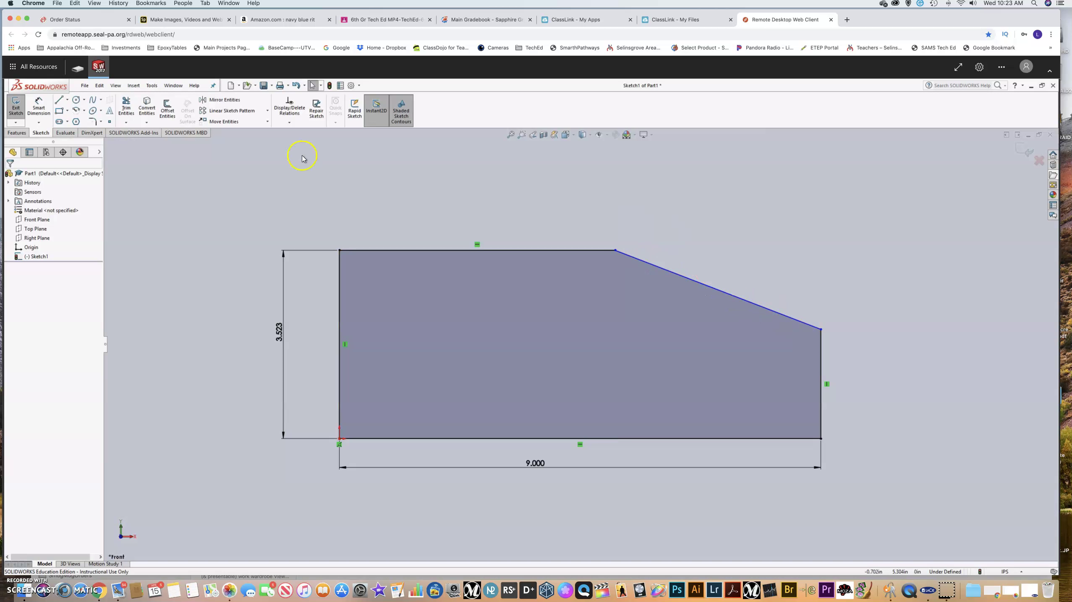
# - Dimension the slanted line's horizontal span and set it to 4.5 in
pyautogui.click(39, 106)
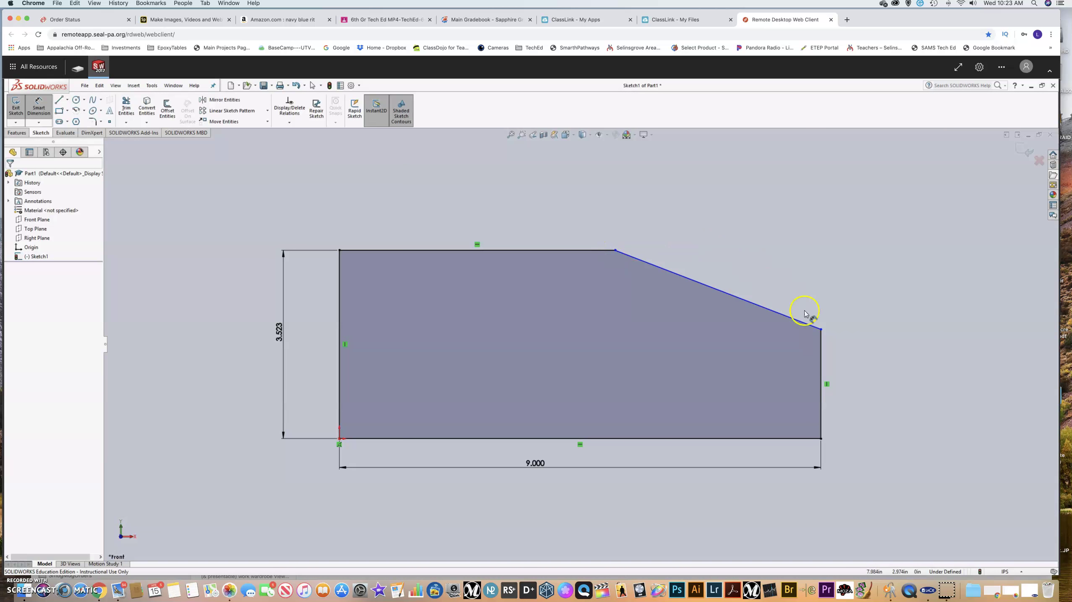
pyautogui.click(721, 292)
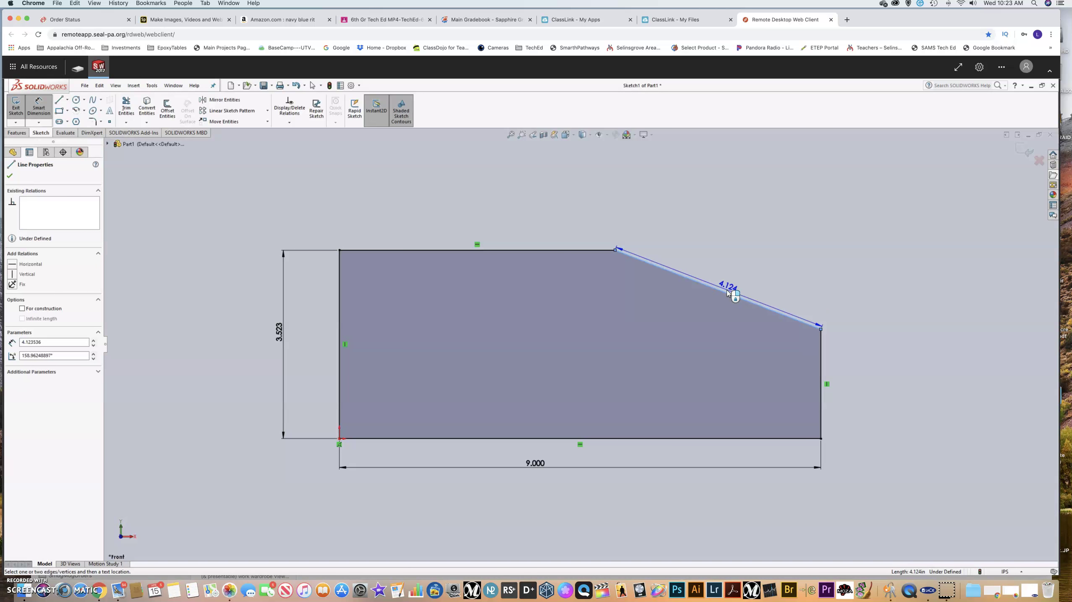
pyautogui.click(728, 217)
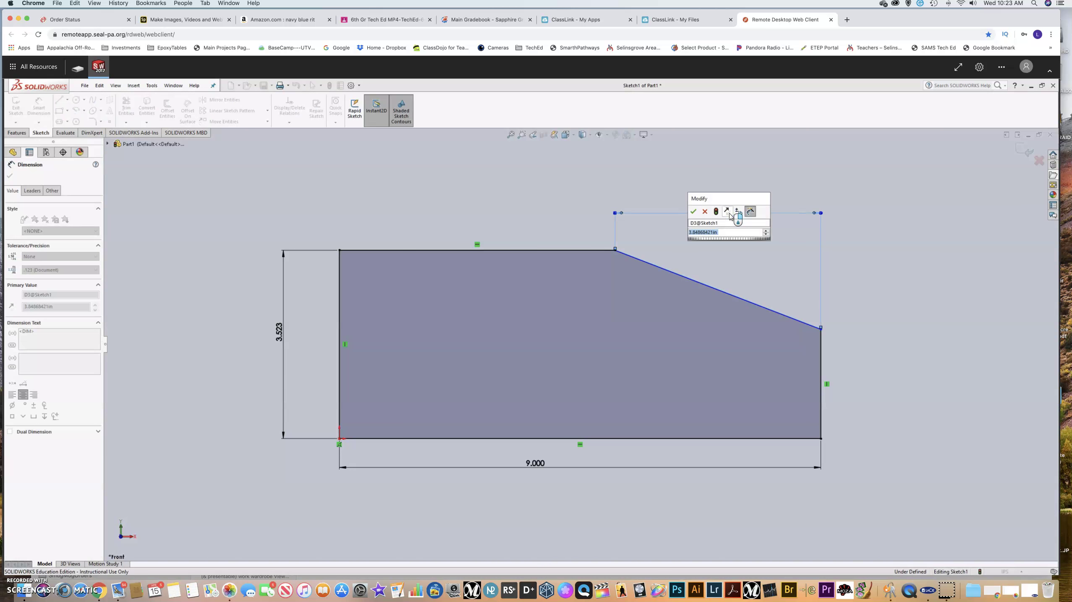
pyautogui.write('4.5')
pyautogui.press('Return')
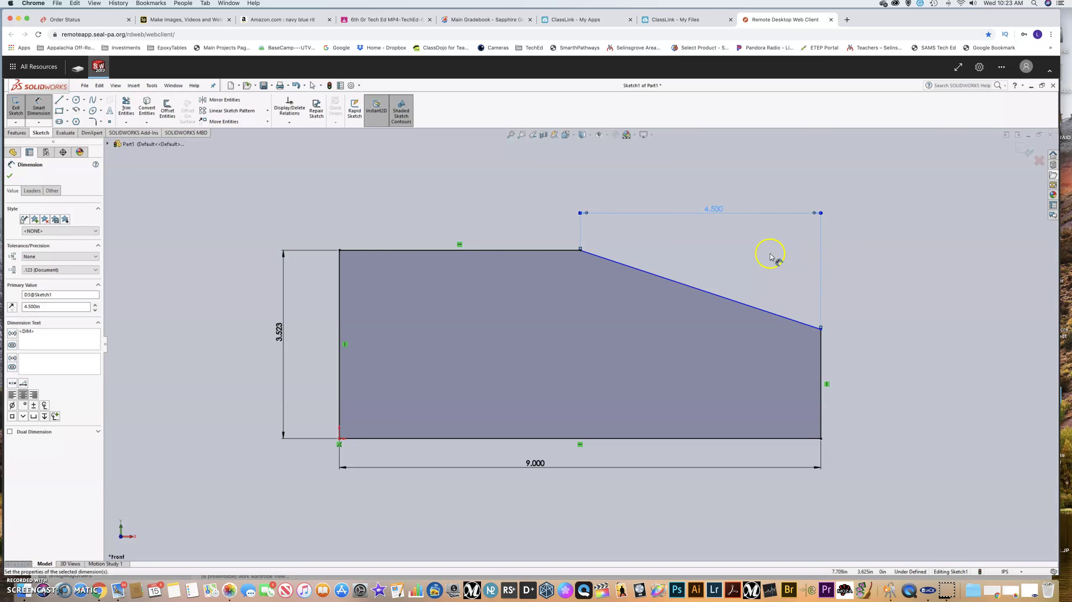
pyautogui.click(703, 292)
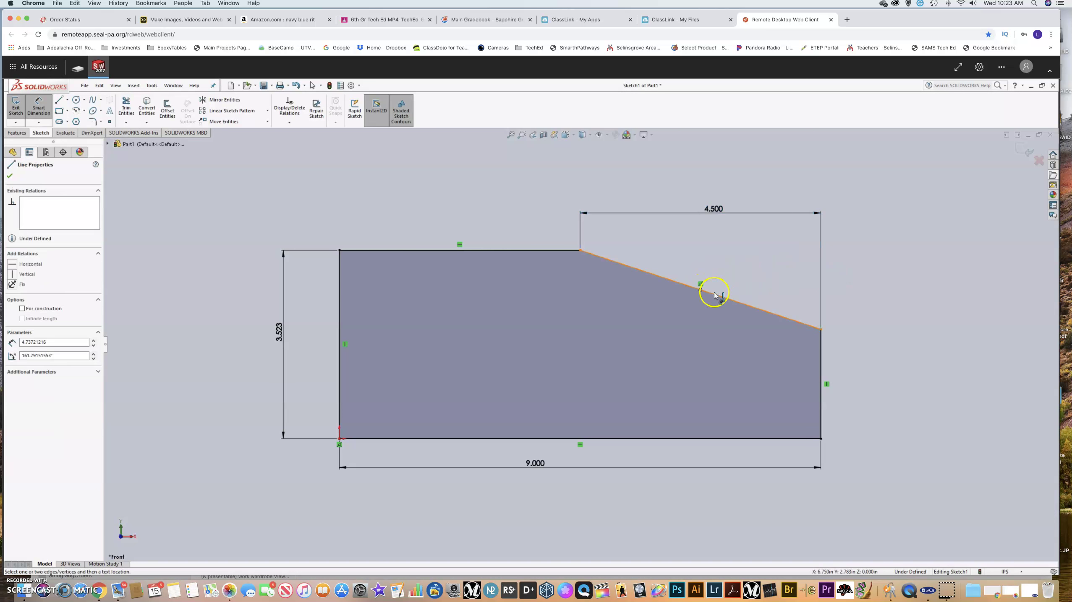
pyautogui.click(716, 295)
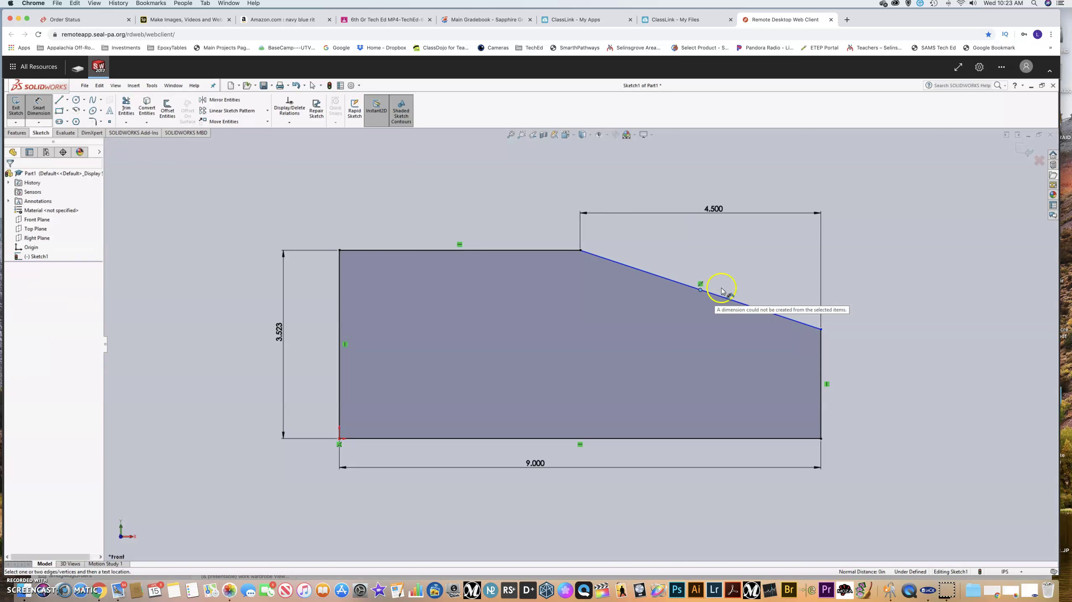
pyautogui.click(723, 292)
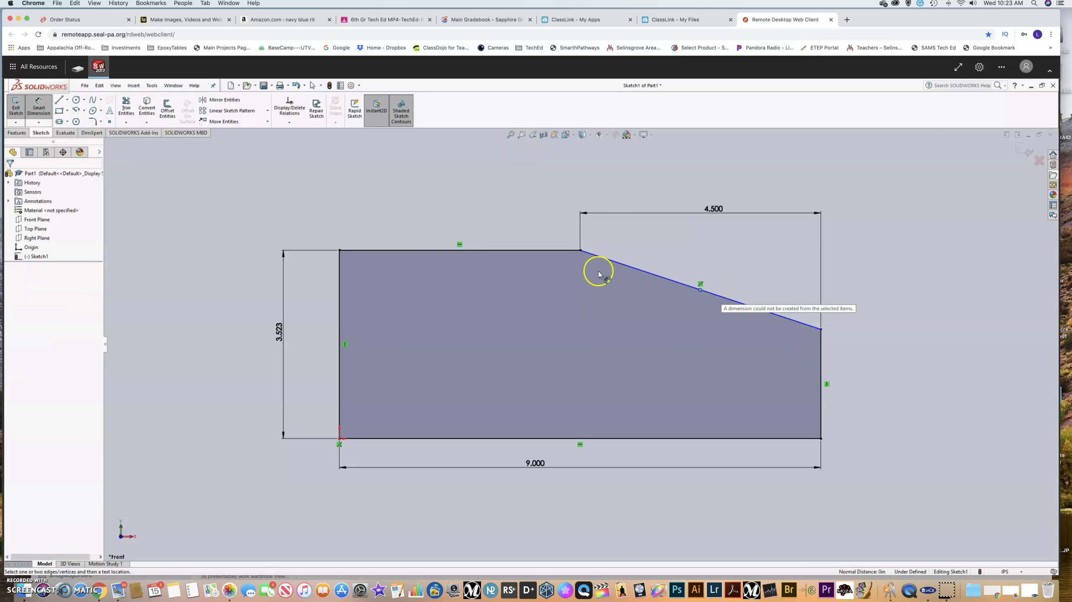
pyautogui.click(38, 108)
pyautogui.click(38, 108)
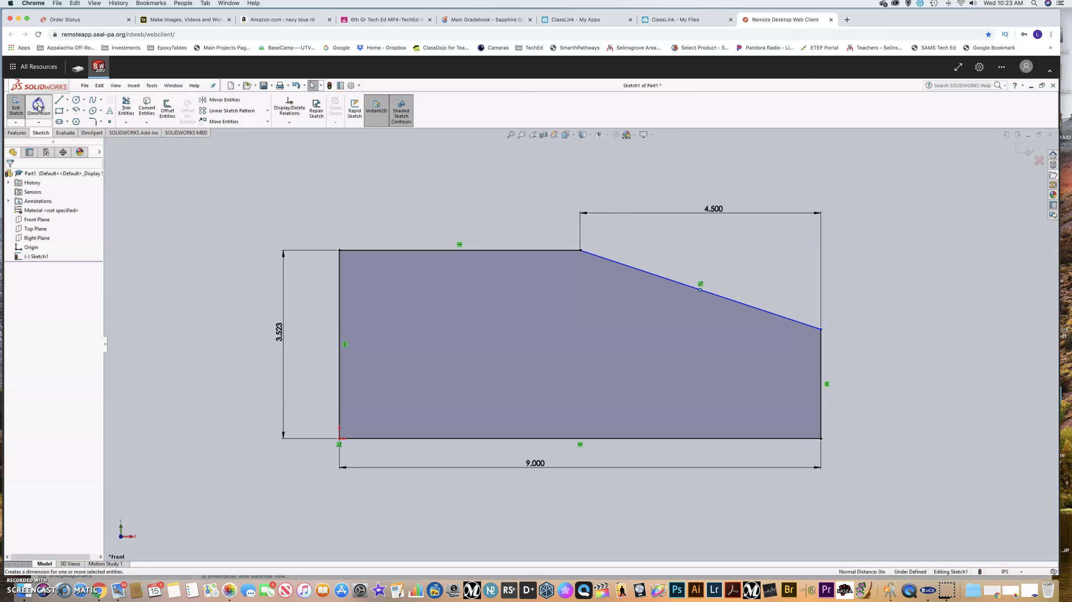
pyautogui.click(763, 312)
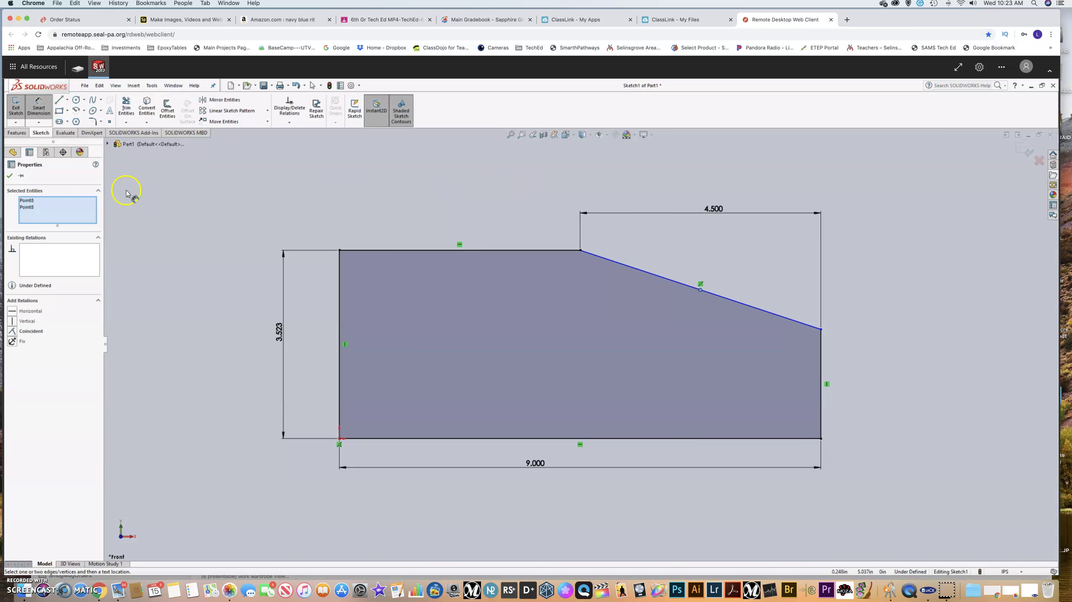
pyautogui.click(12, 176)
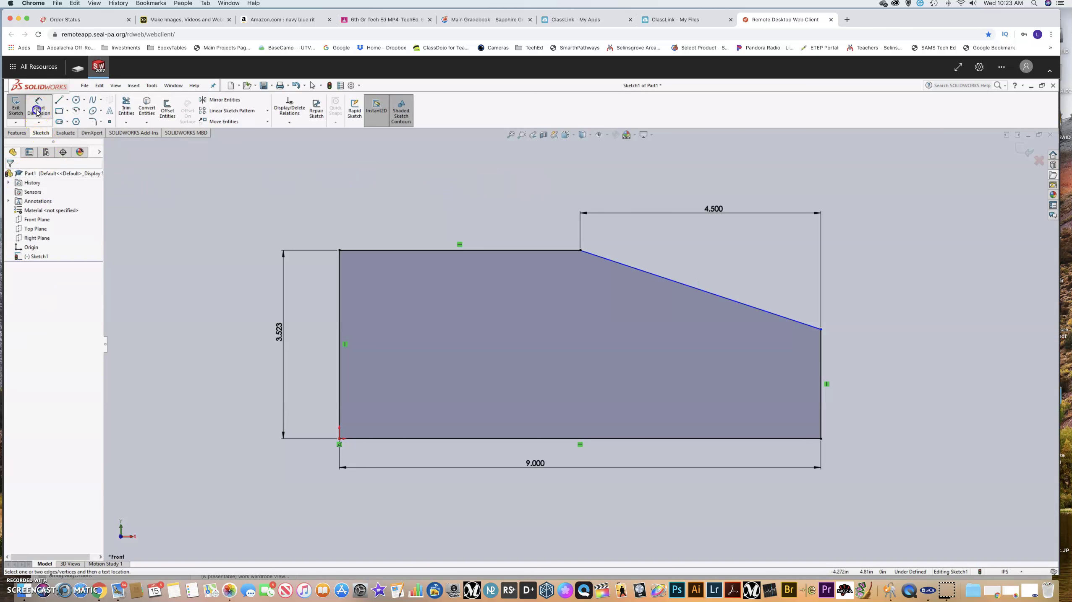
# - Dimension the slanted line's vertical drop and set it to 0.75 in
pyautogui.click(32, 110)
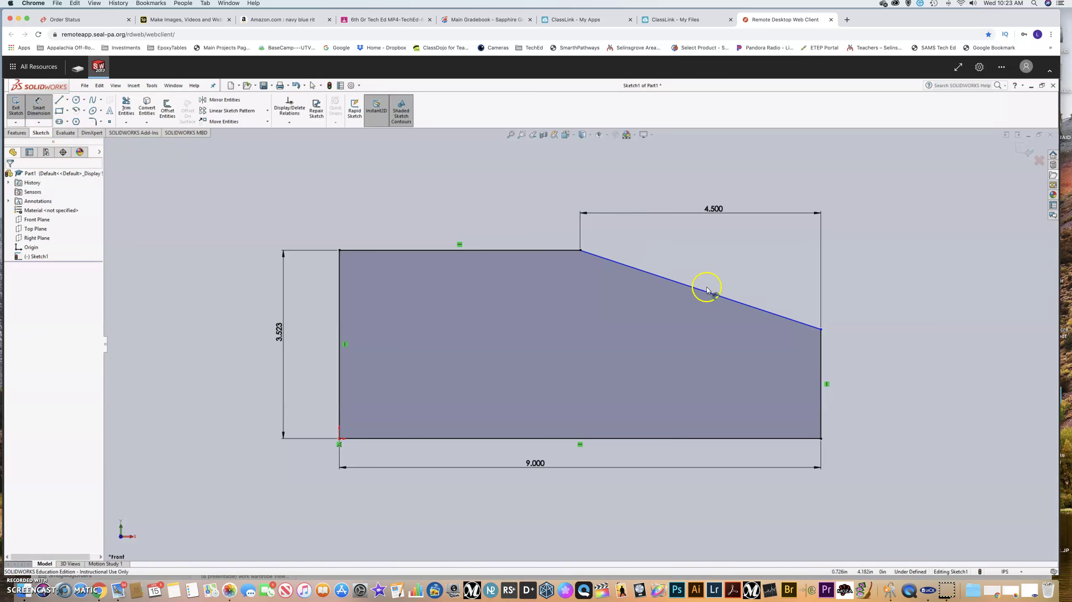
pyautogui.click(733, 302)
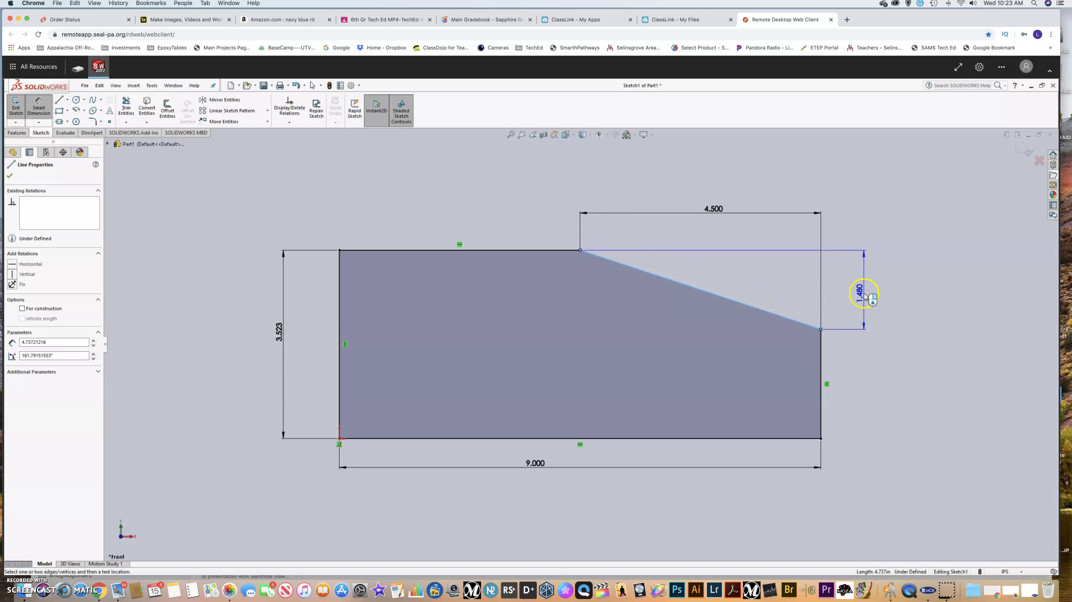
pyautogui.click(865, 295)
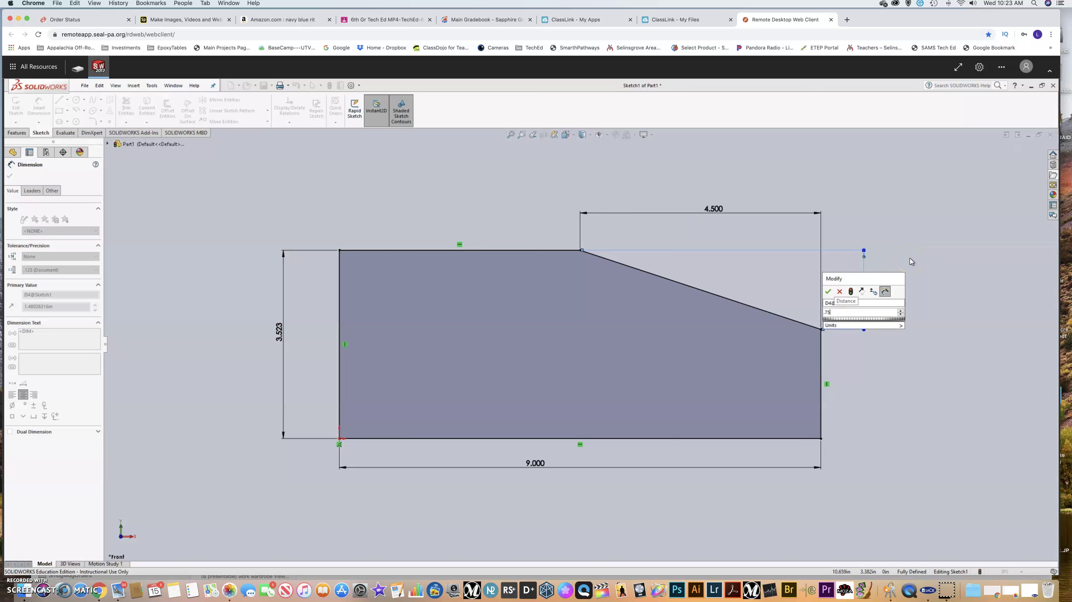
pyautogui.press('Return')
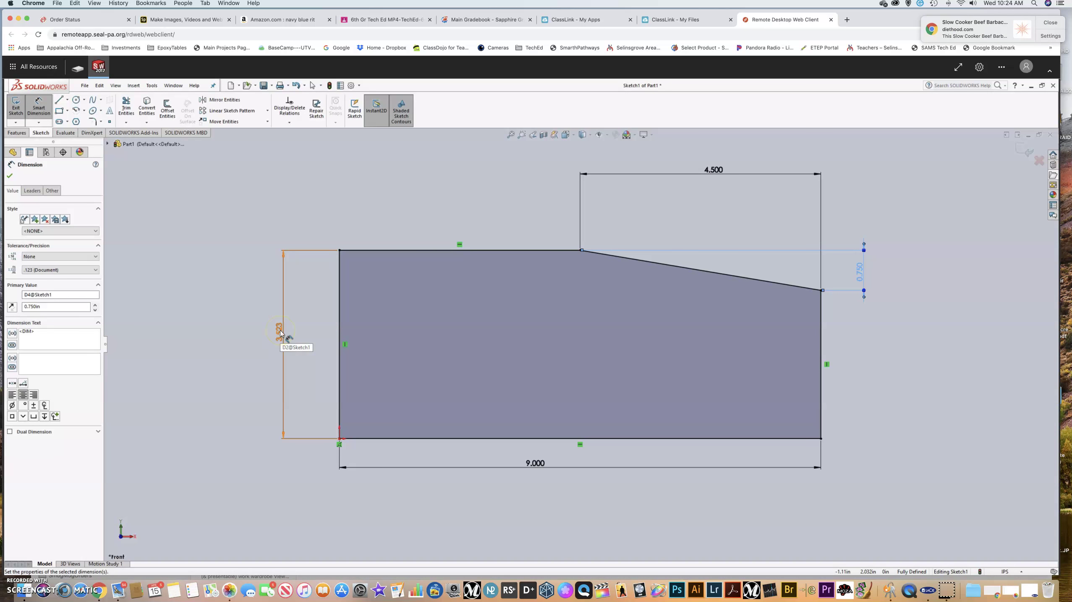
# - Set the height dimension of the profile's left vertical line to 2 in
pyautogui.doubleClick(280, 330)
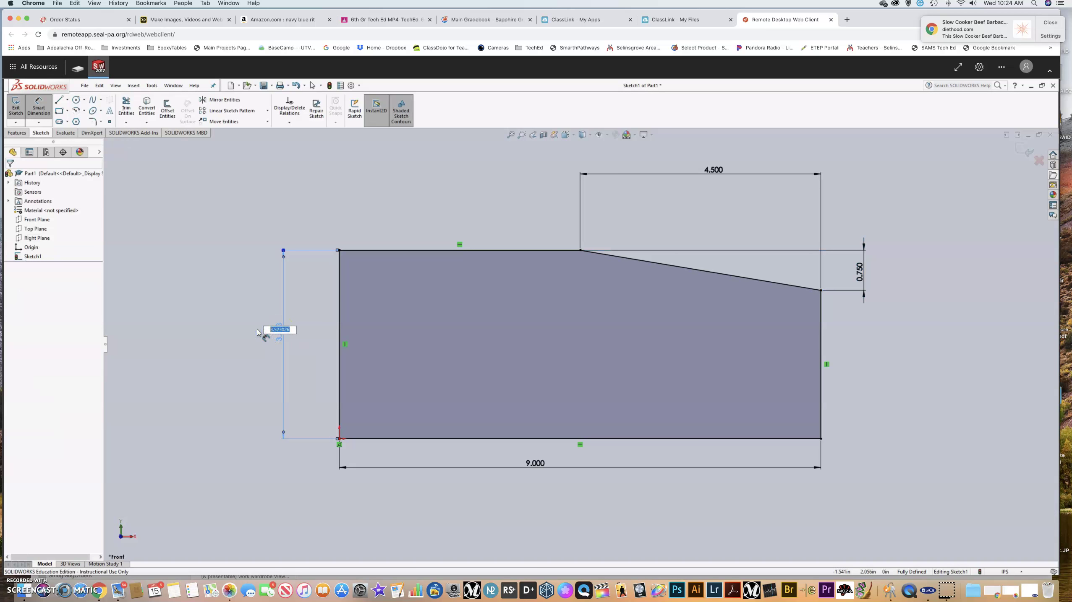
pyautogui.write('2')
pyautogui.press('Return')
pyautogui.click(357, 274)
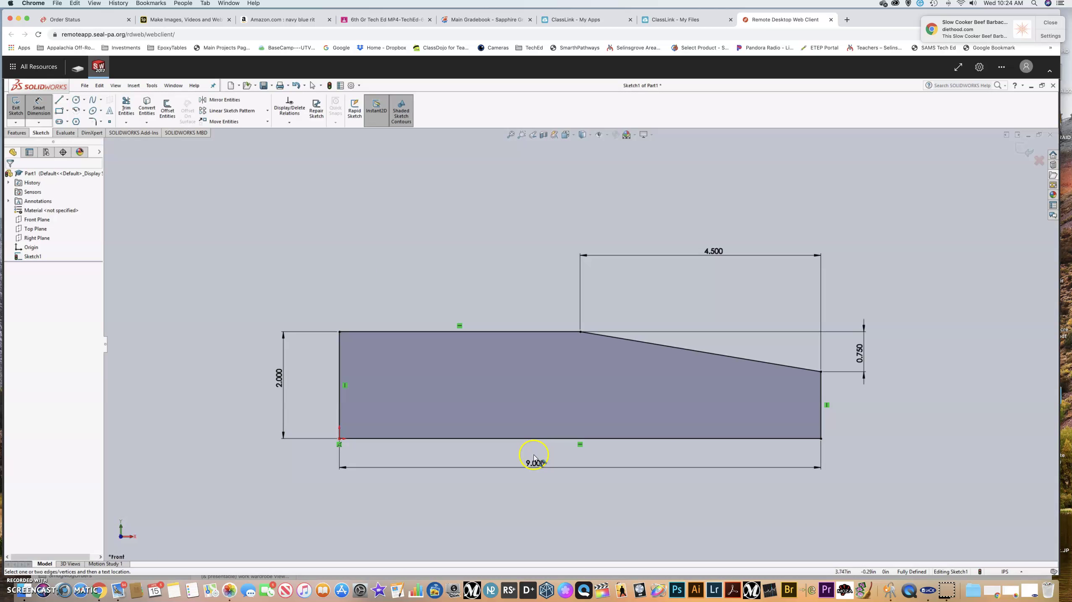
pyautogui.click(859, 350)
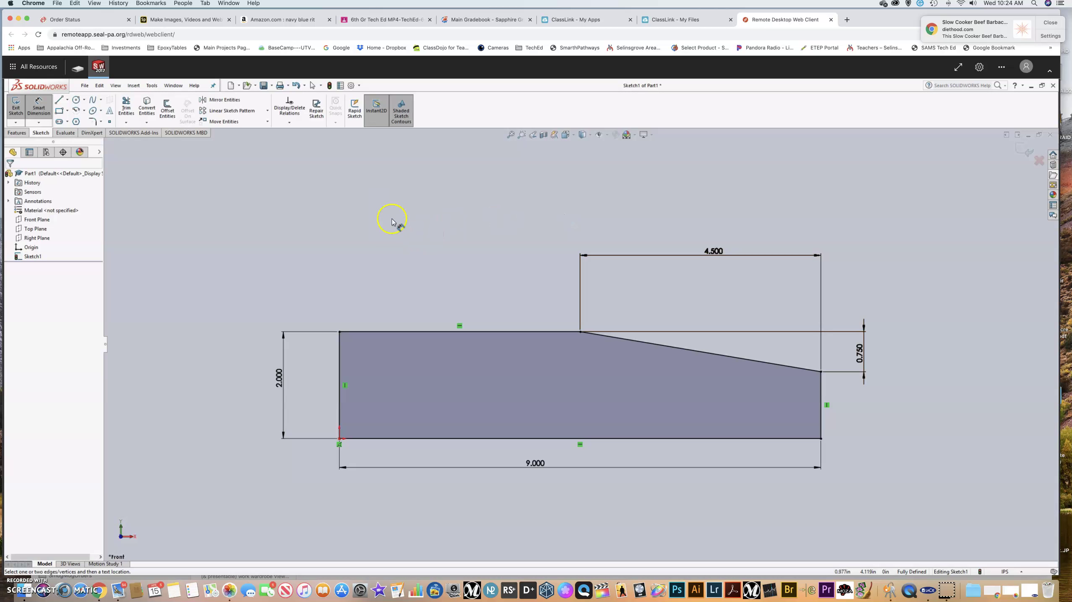
# - Extrude the closed profile as a blind boss with a depth of 1.654 in
pyautogui.click(565, 137)
pyautogui.click(565, 170)
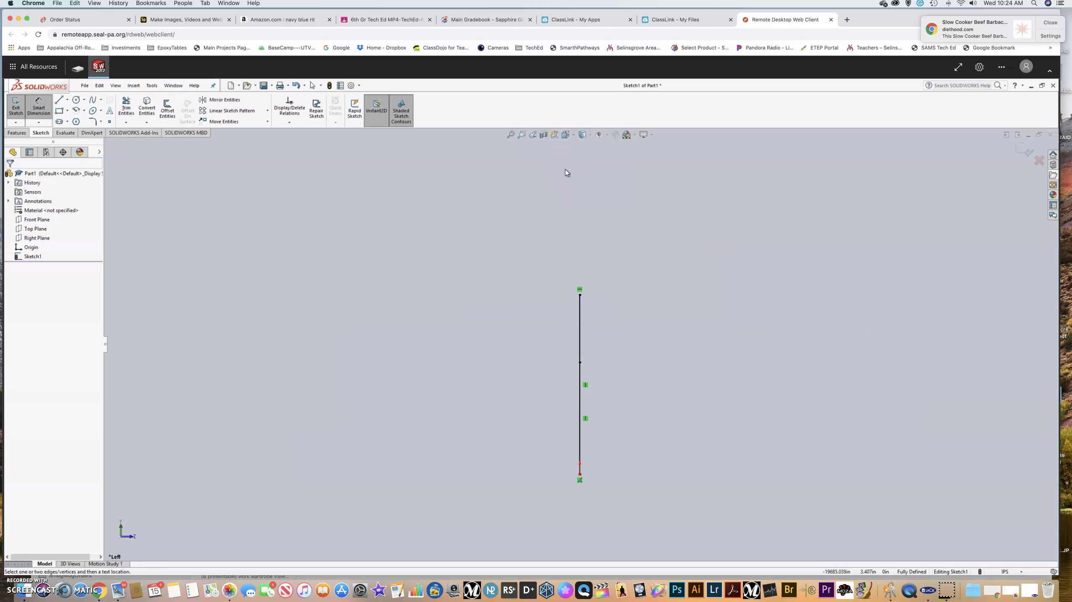
pyautogui.click(565, 135)
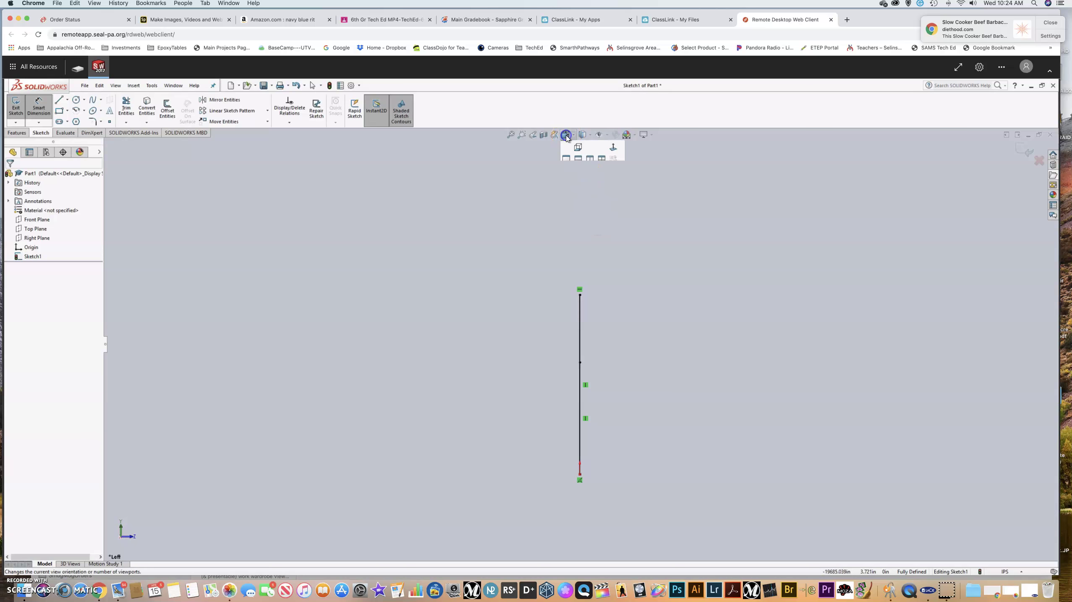
pyautogui.click(602, 169)
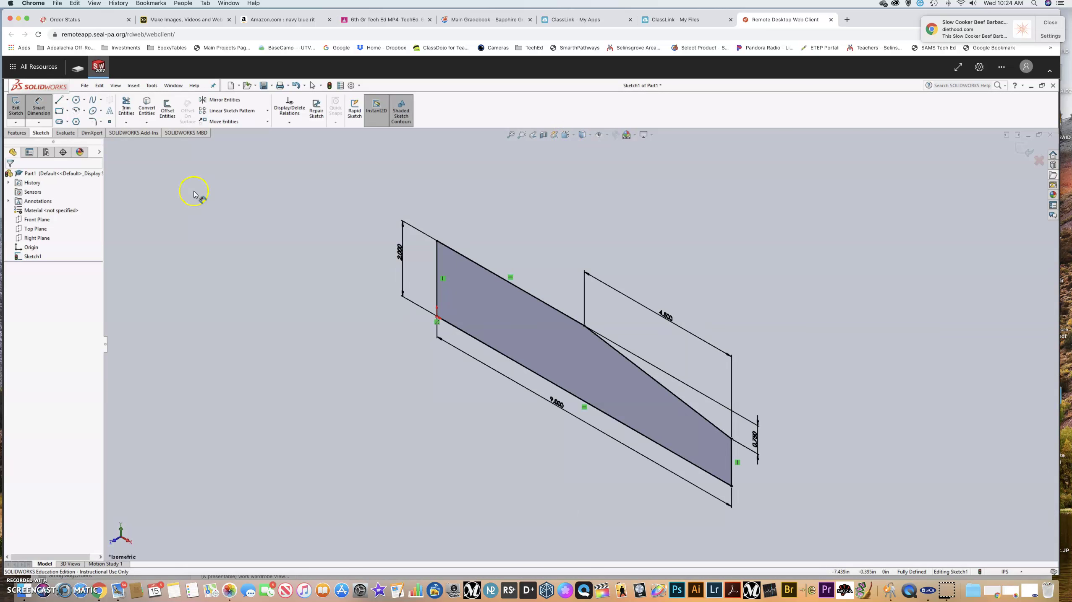
pyautogui.click(16, 133)
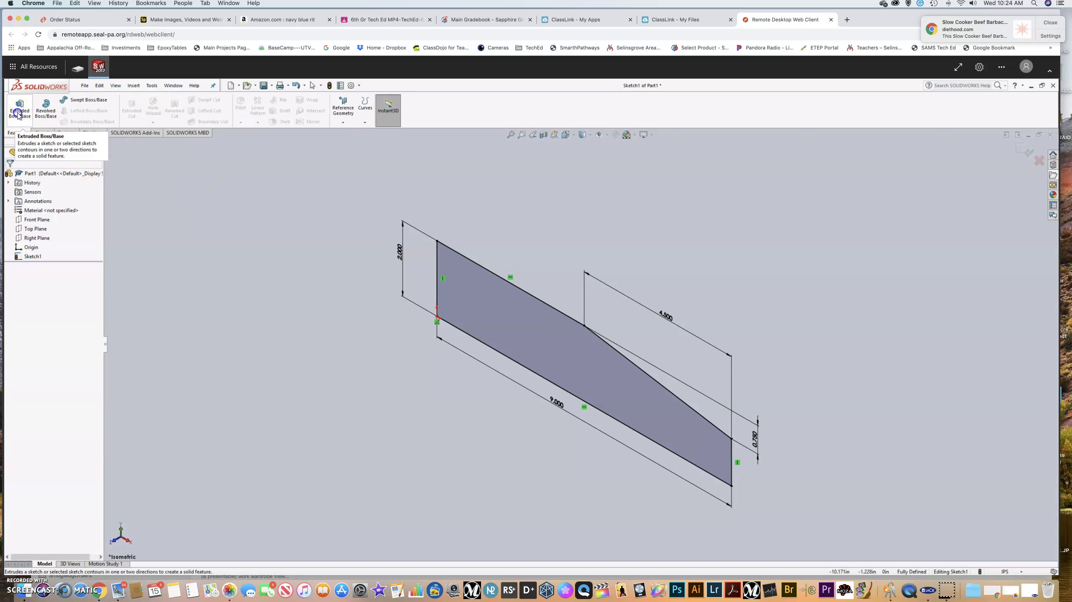
pyautogui.click(18, 114)
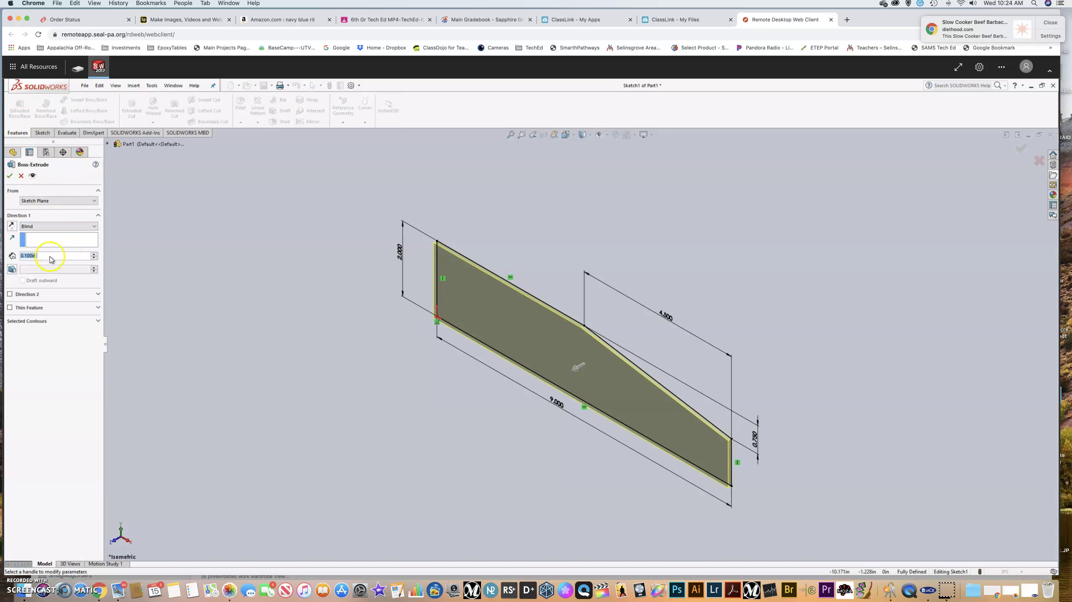
pyautogui.write('1.654')
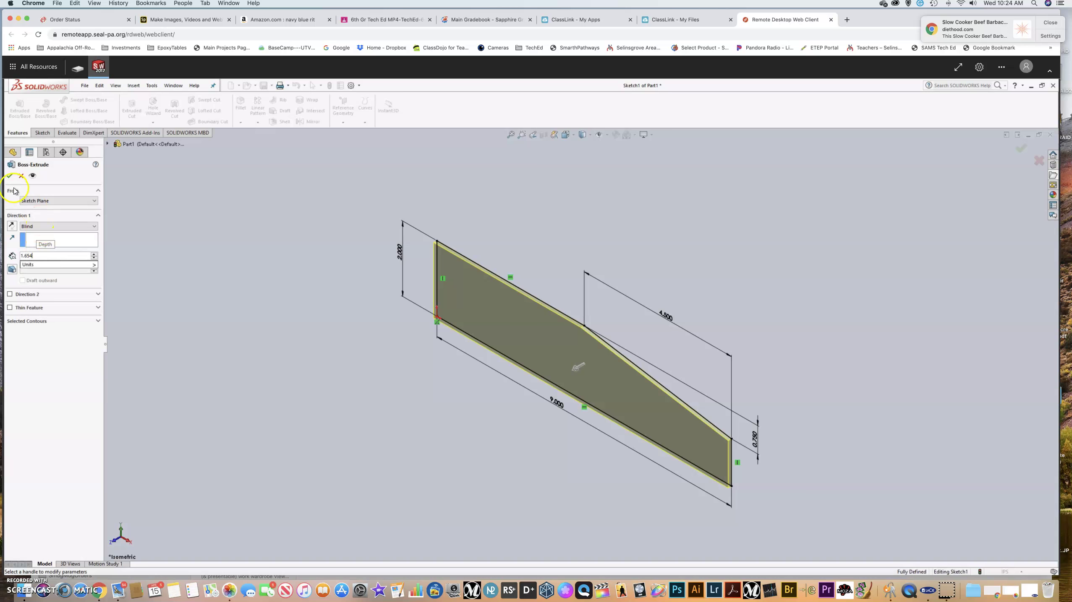
pyautogui.press('Return')
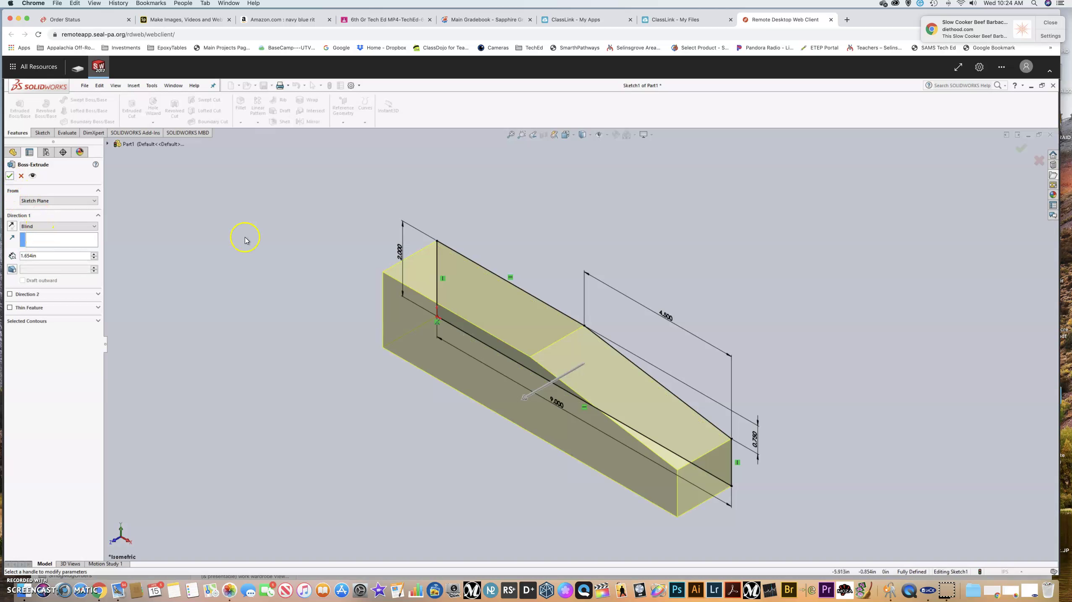
pyautogui.click(9, 177)
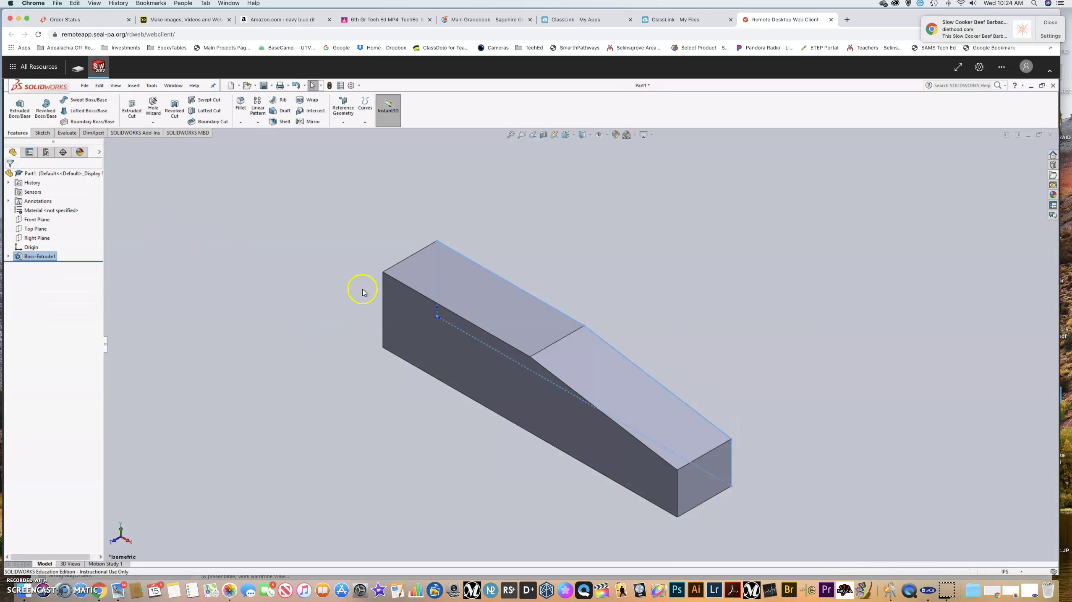
# - Sketch a circle about 0.875 in in diameter on the upper part of the block's tall left end face
pyautogui.click(566, 135)
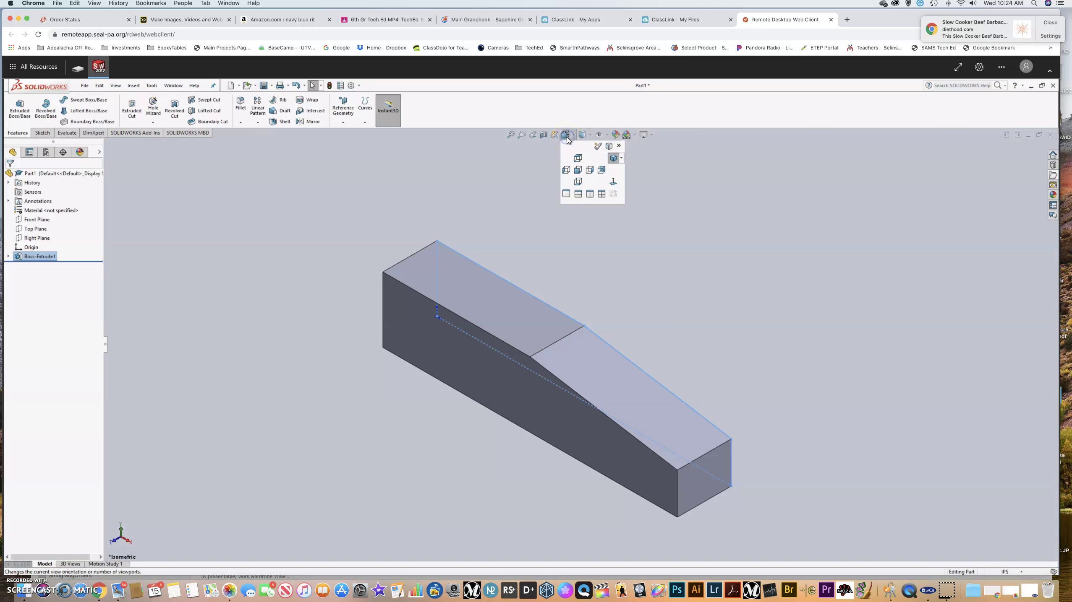
pyautogui.click(566, 170)
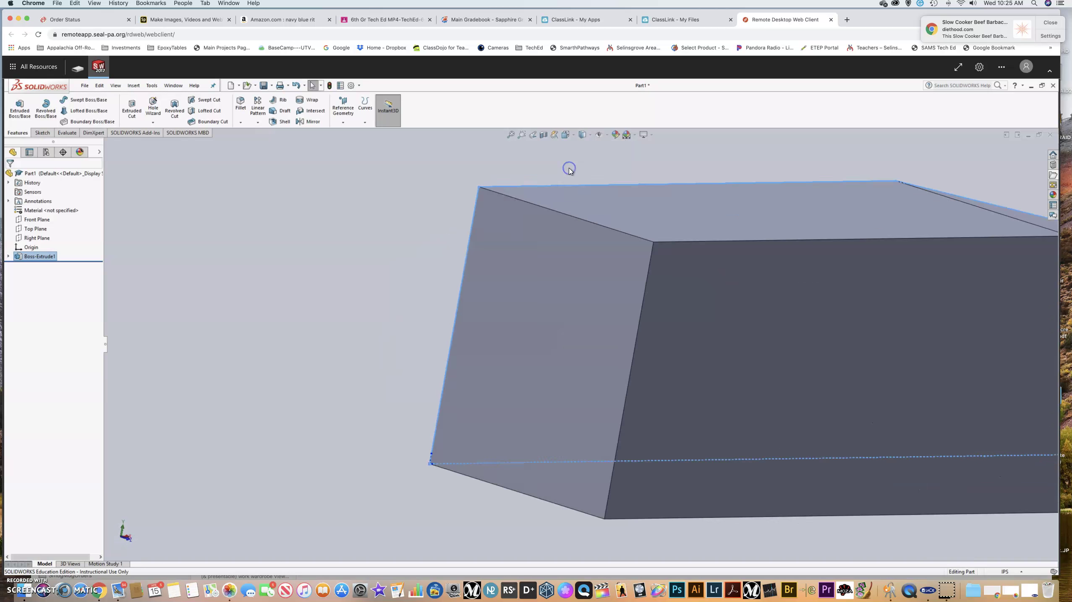
pyautogui.click(43, 133)
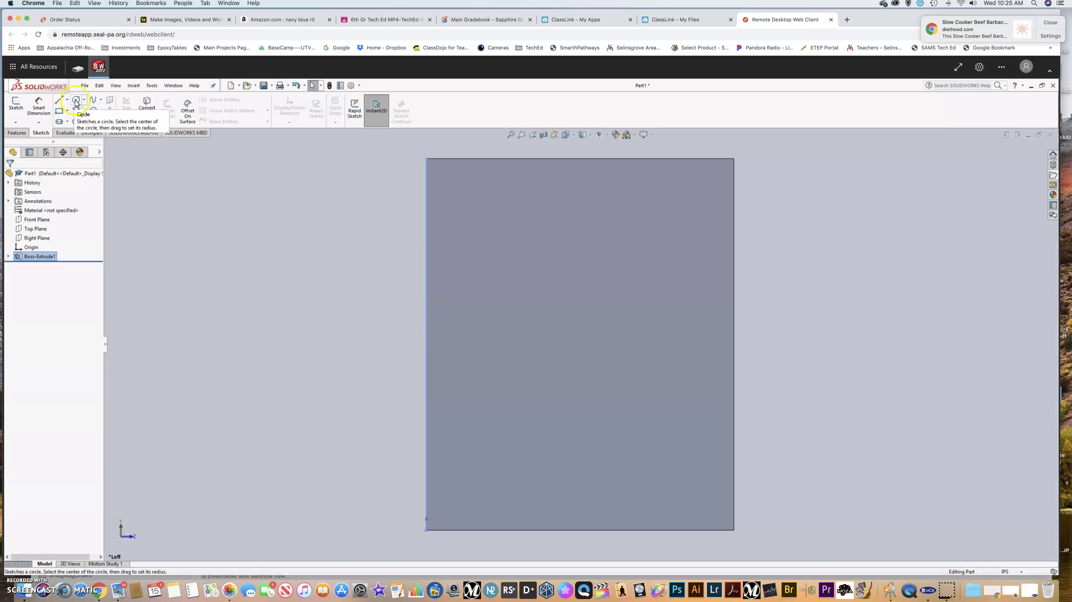
pyautogui.click(76, 100)
pyautogui.click(464, 277)
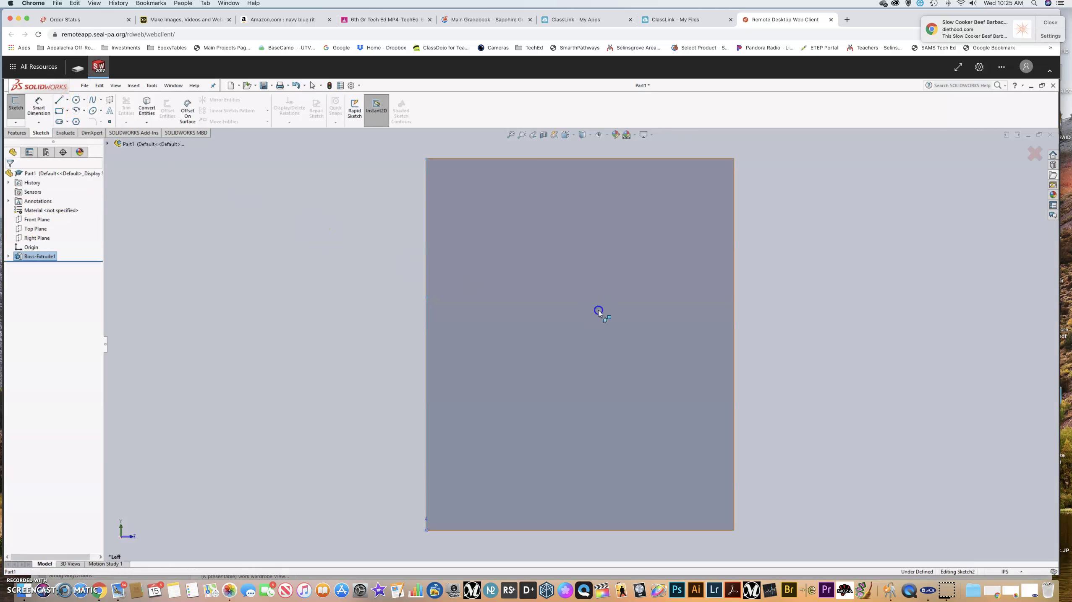
pyautogui.click(563, 249)
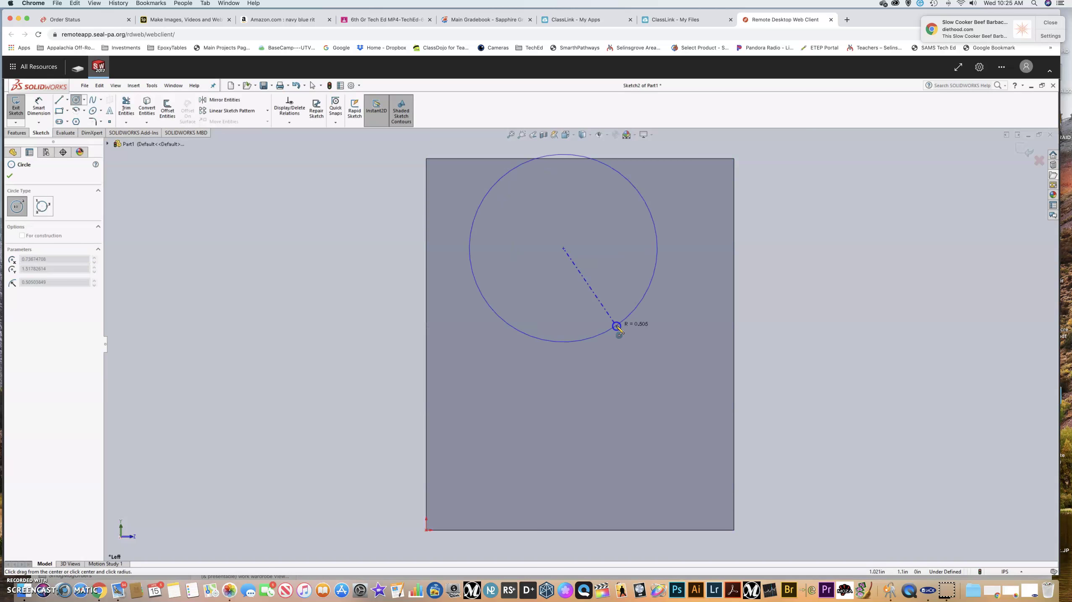
pyautogui.click(613, 313)
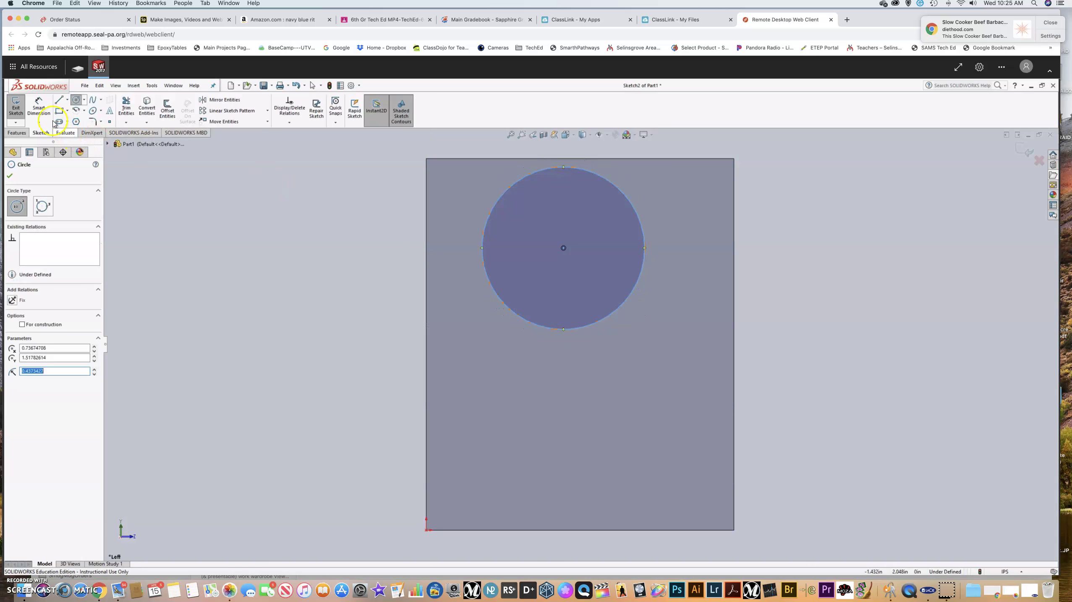
# - Dimension the circle's diameter and set it to 0.75 in
pyautogui.click(40, 110)
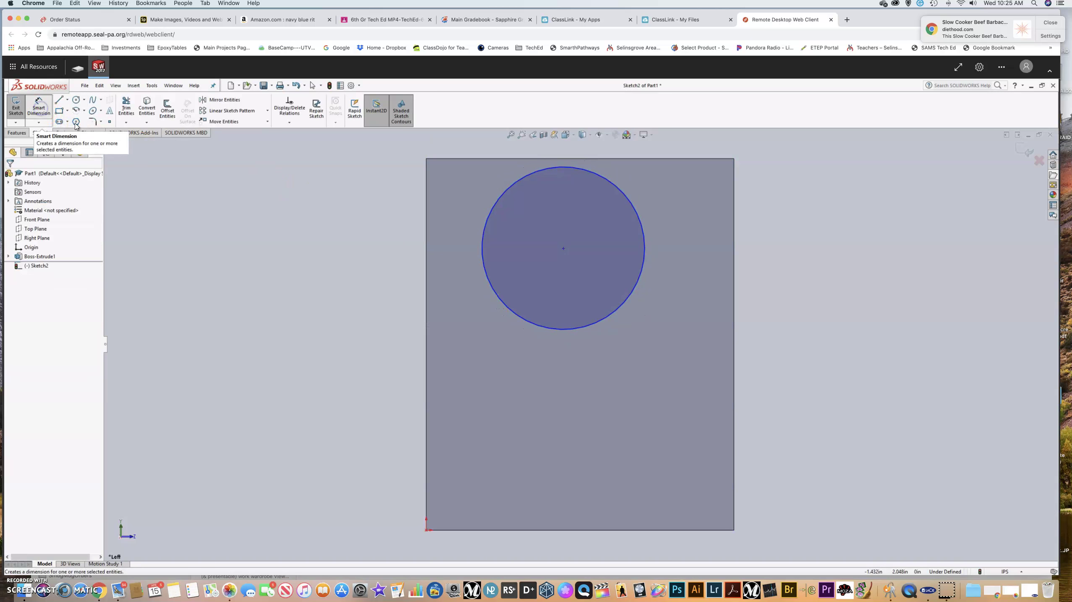
pyautogui.click(483, 230)
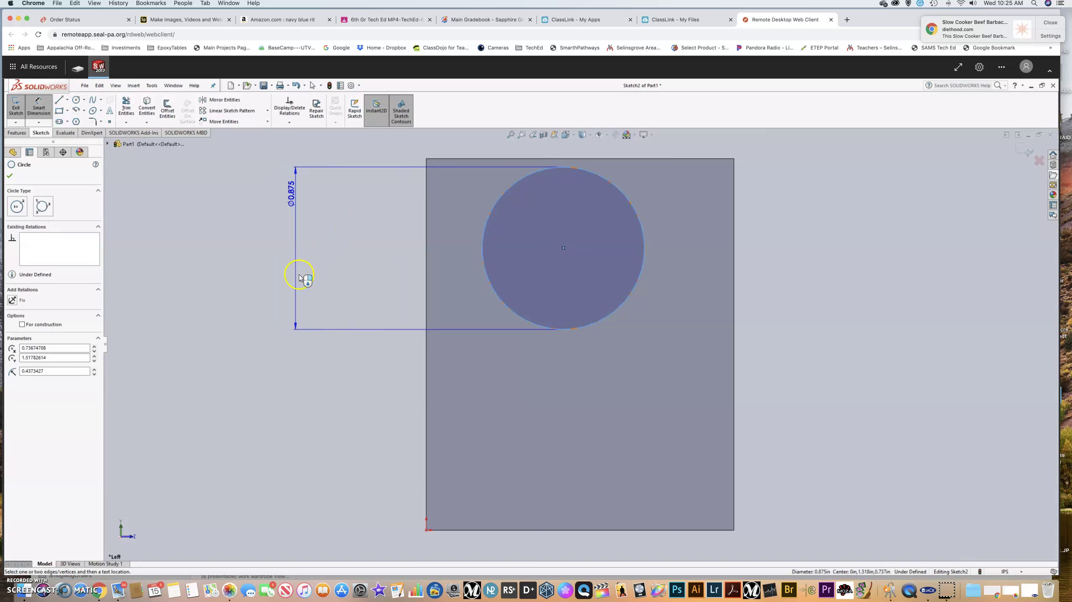
pyautogui.click(188, 413)
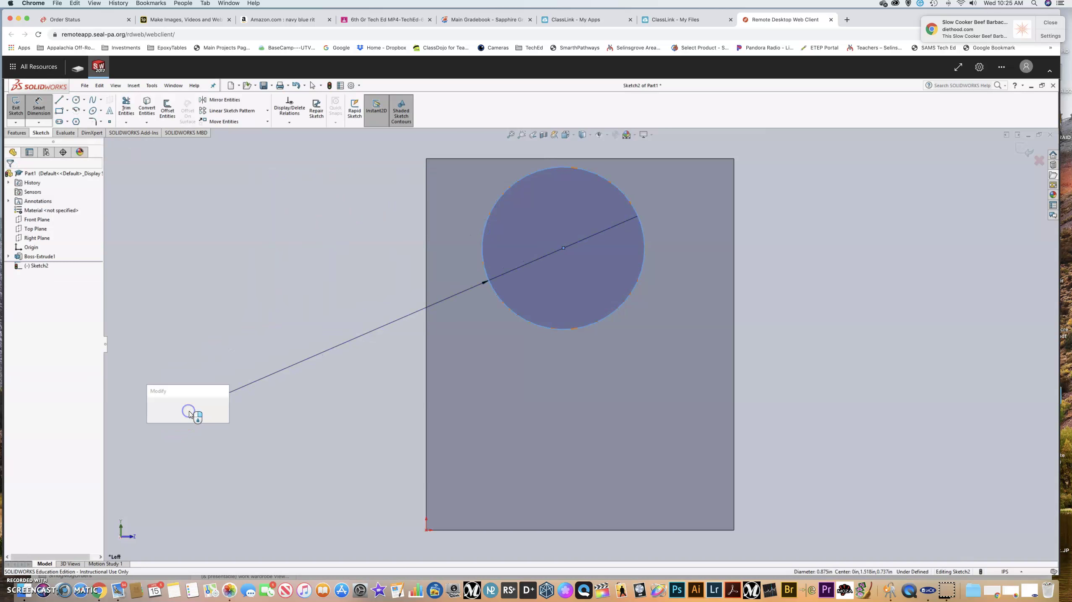
pyautogui.write('.75')
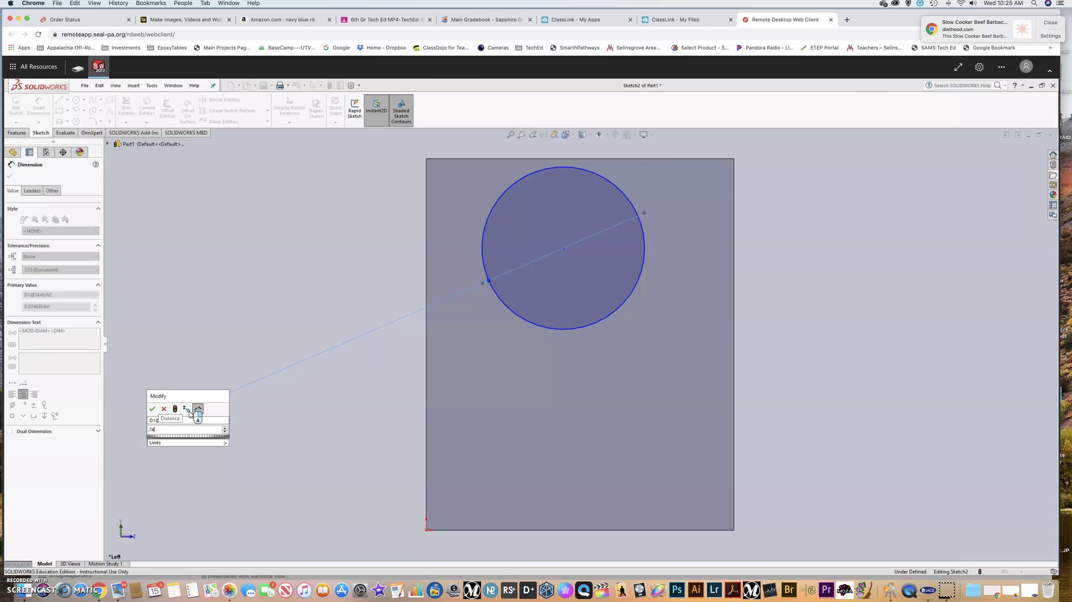
pyautogui.click(153, 410)
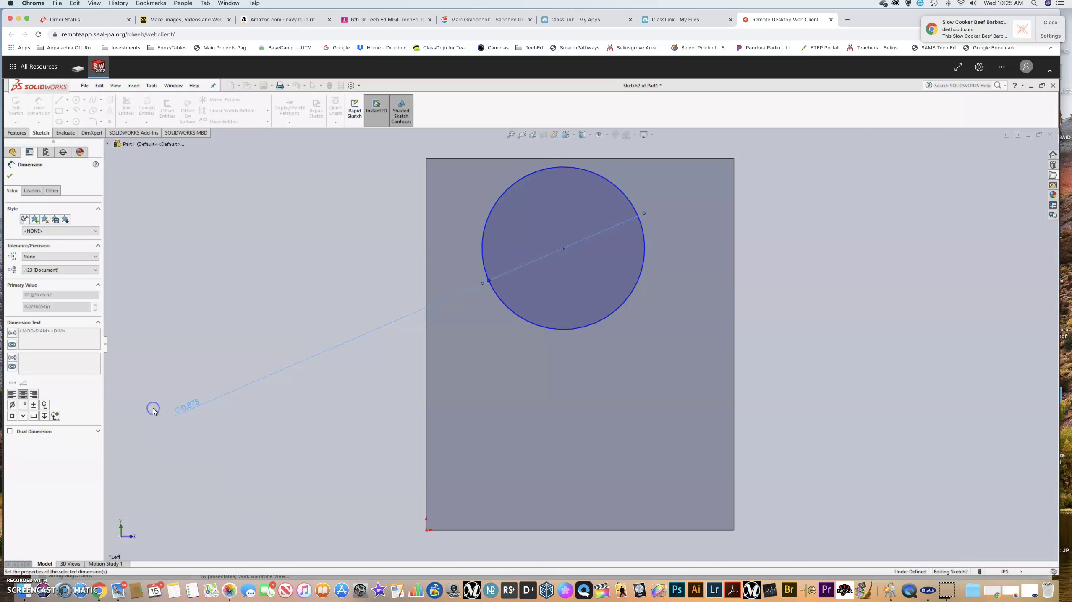
# - Dimension the vertical distance from the circle's center to the end face's bottom edge and set it to 1.375 in
pyautogui.click(563, 249)
pyautogui.click(584, 531)
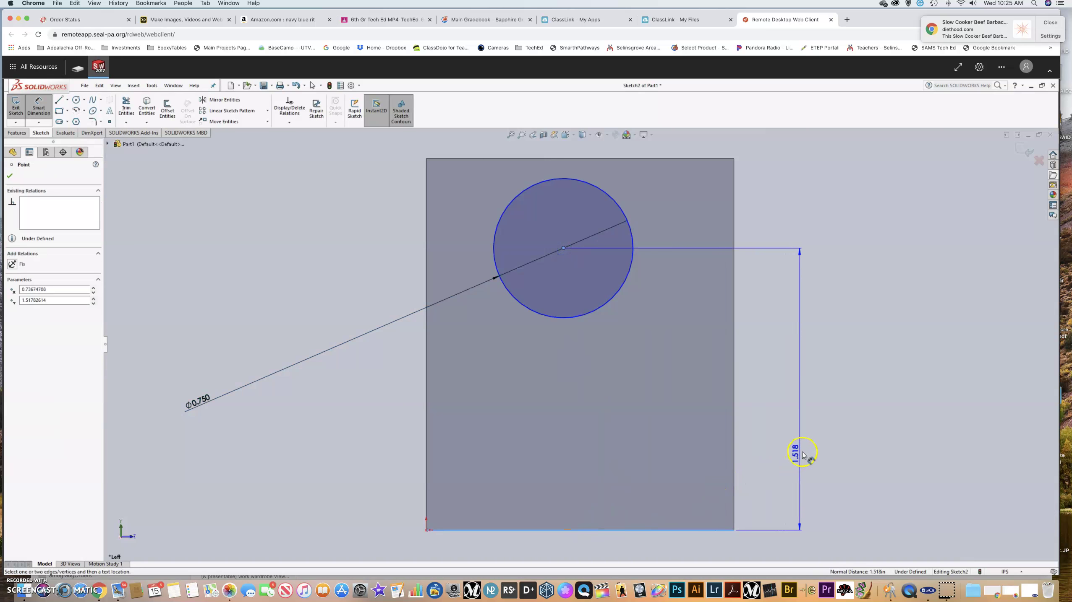
pyautogui.click(801, 454)
pyautogui.write('1.375')
pyautogui.click(767, 454)
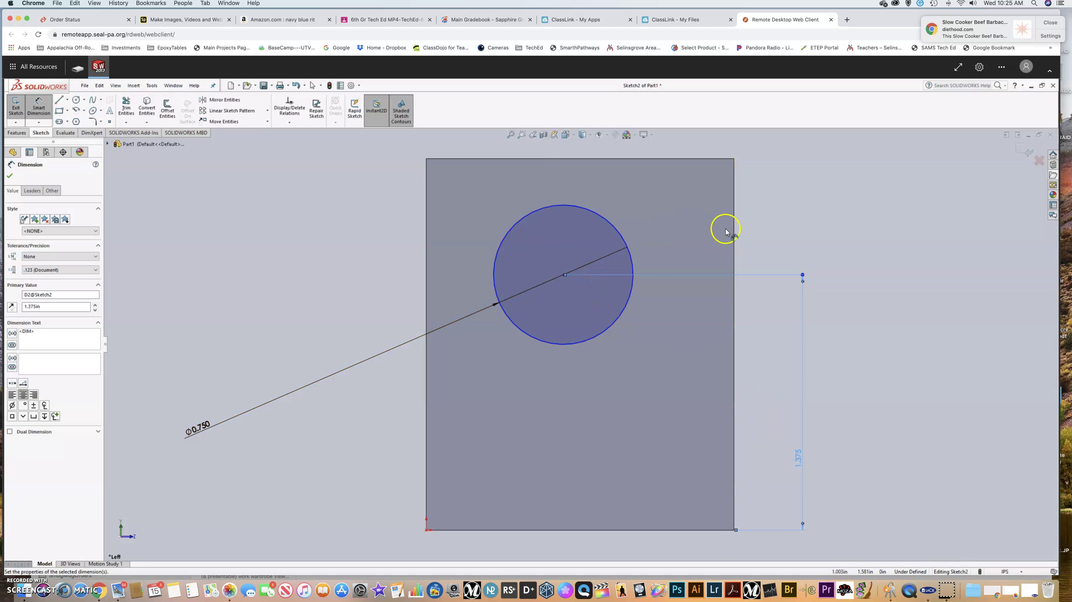
# - Dimension the horizontal distance from the circle's center to the end face's right vertical edge and set it to 0.827 in
pyautogui.click(734, 242)
pyautogui.click(564, 275)
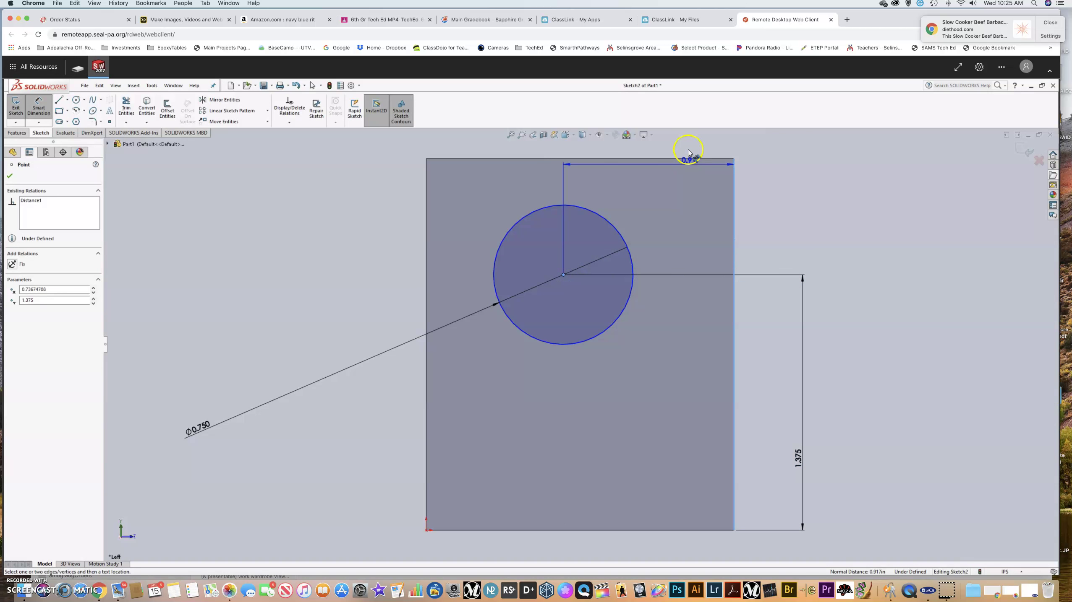
pyautogui.click(687, 151)
pyautogui.write('.')
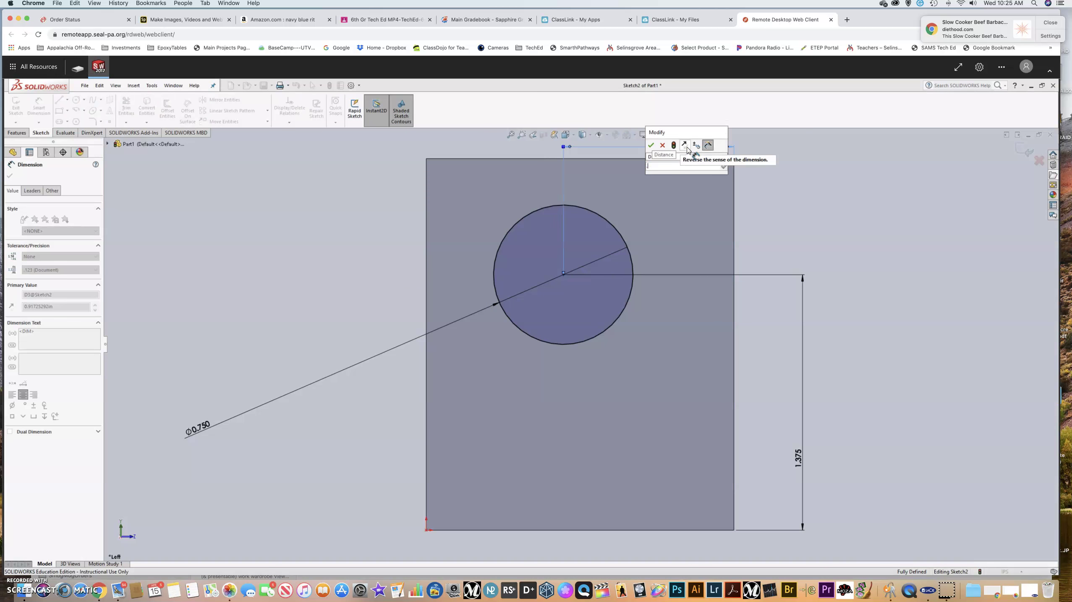
pyautogui.write('827')
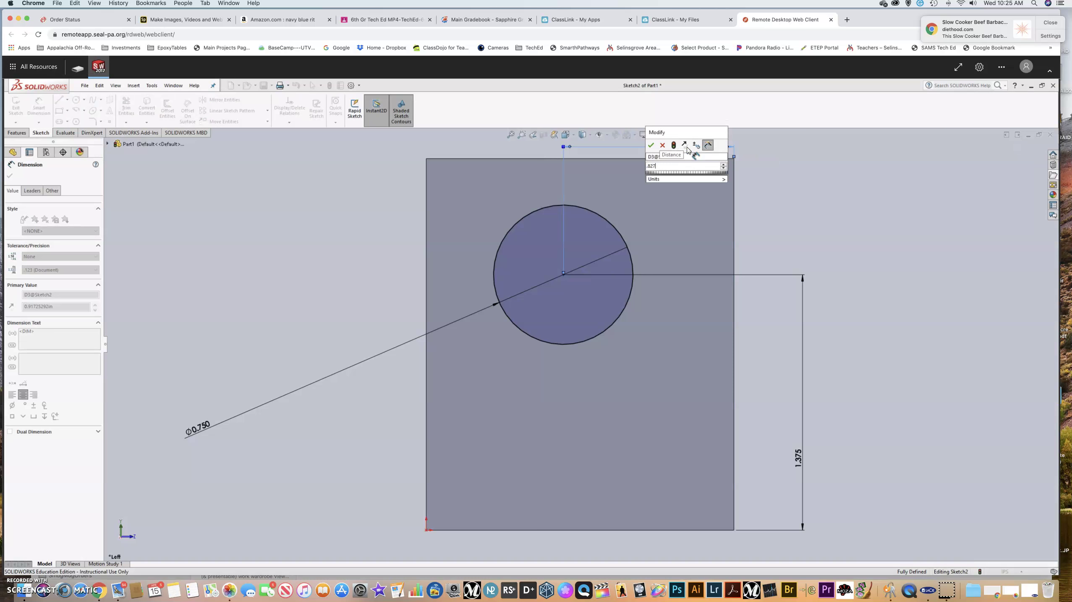
pyautogui.press('Return')
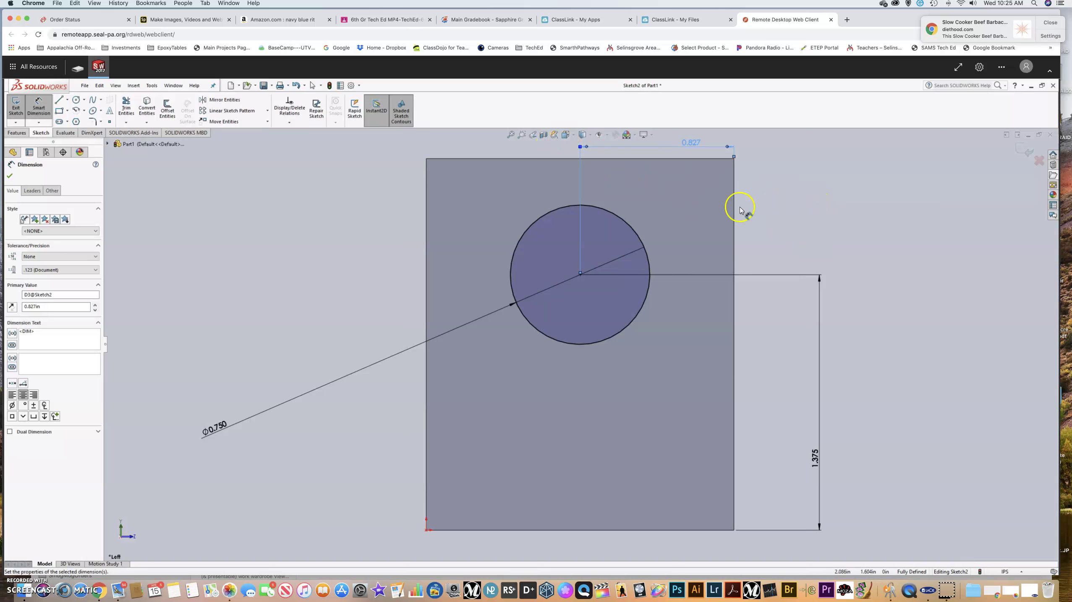
# - Cut-extrude the circle sketch into the block as a blind hole with a depth of 2 in
pyautogui.hotkey('ctrl', '7')
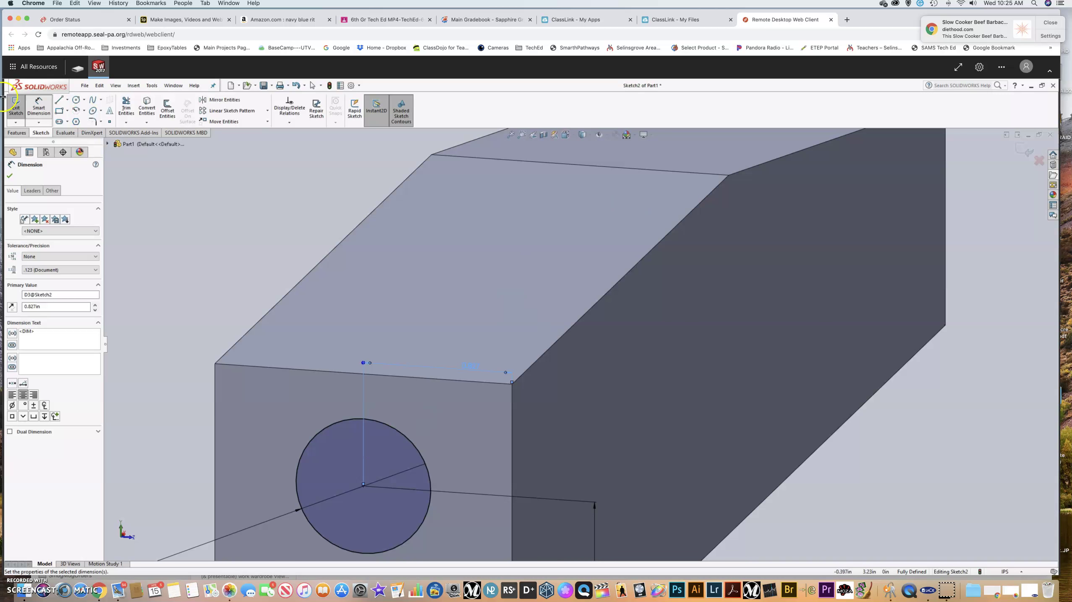
pyautogui.click(16, 133)
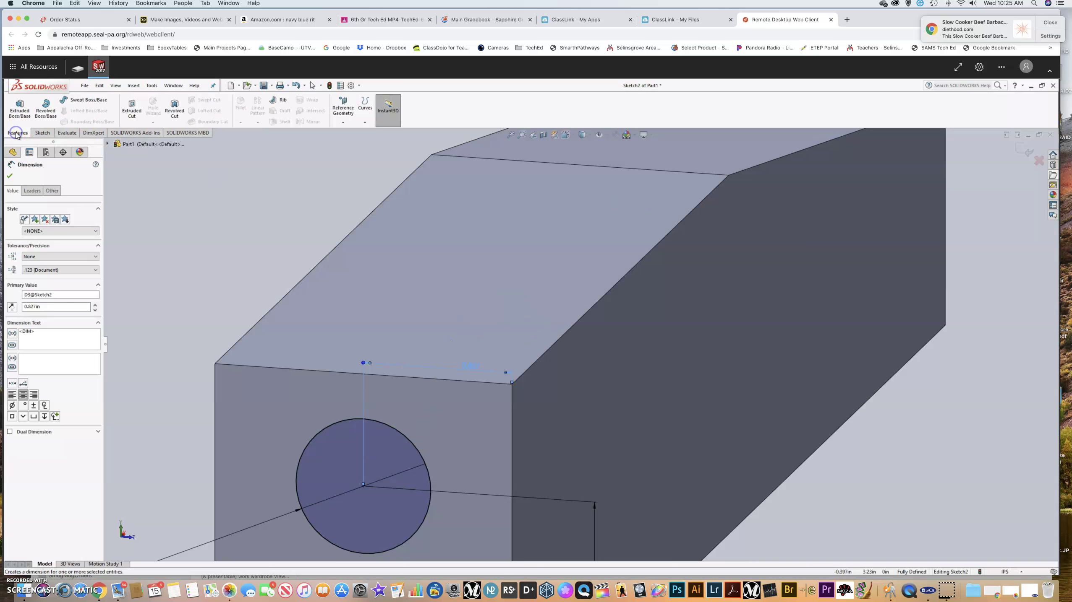
pyautogui.click(136, 110)
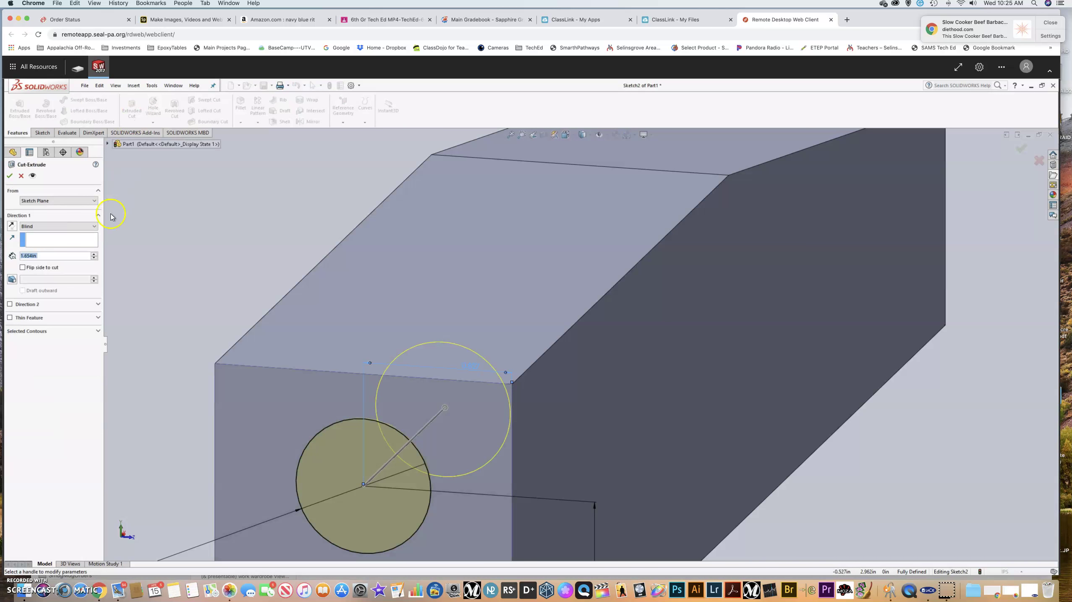
pyautogui.write('2')
pyautogui.click(8, 179)
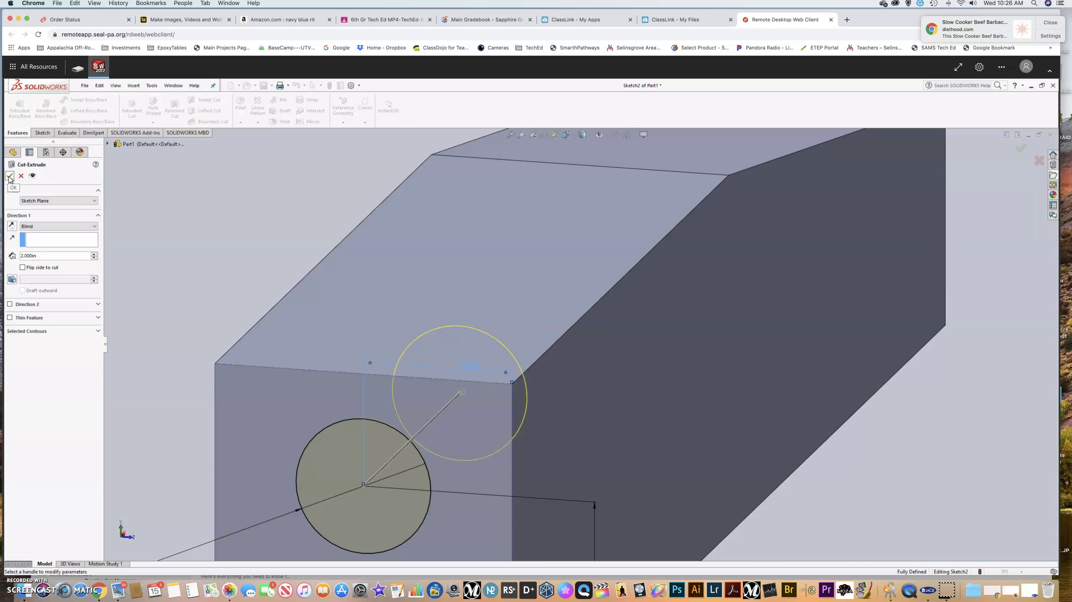
pyautogui.click(9, 177)
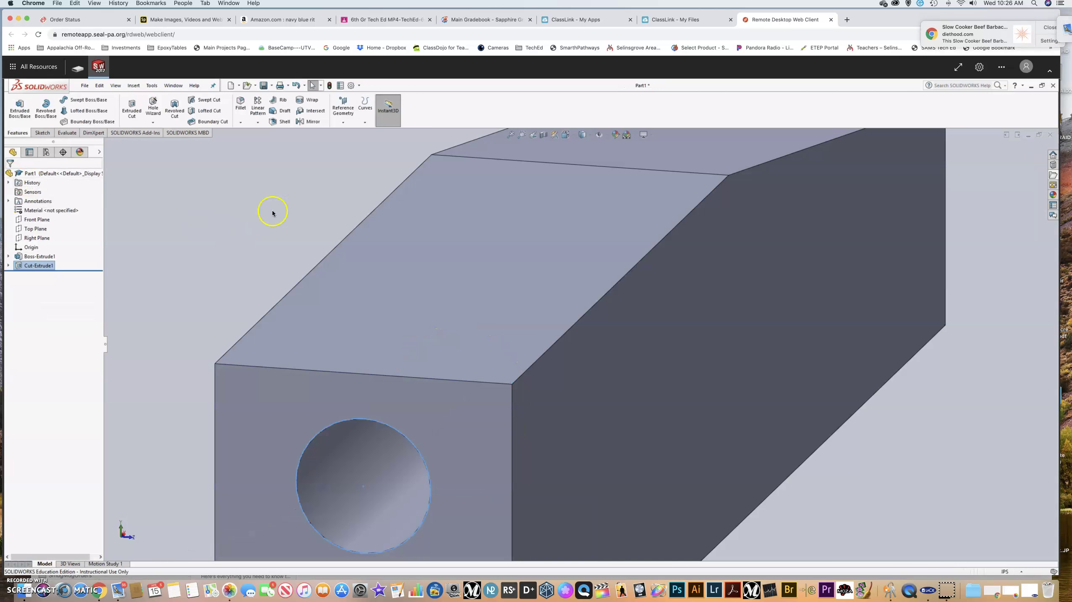
# - Inspect the hole from the front view with hidden lines visible, and restore the shaded display
pyautogui.click(565, 135)
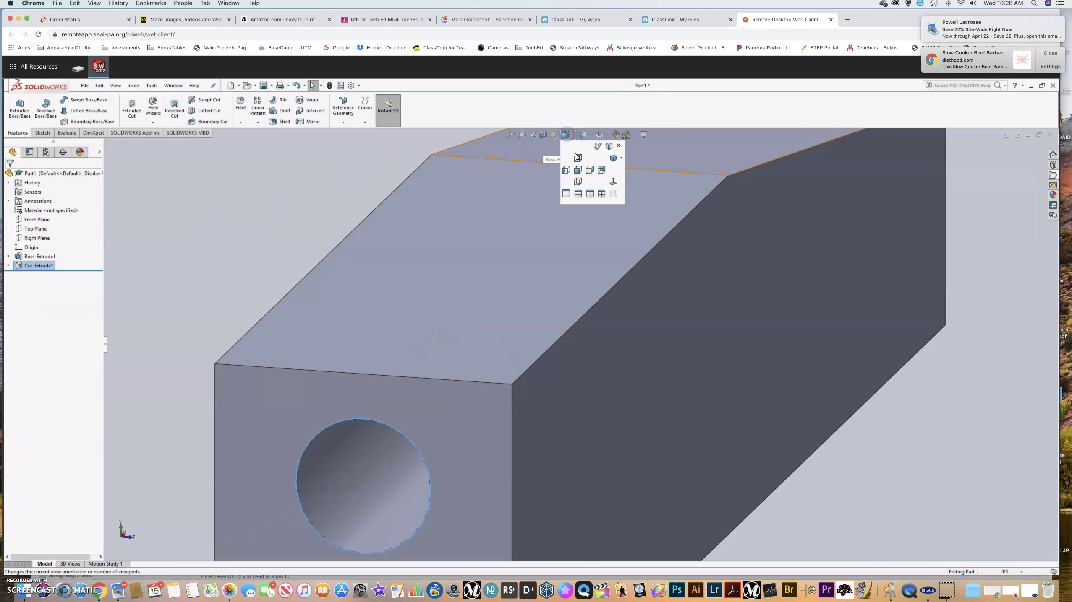
pyautogui.click(577, 170)
pyautogui.click(582, 135)
pyautogui.click(584, 180)
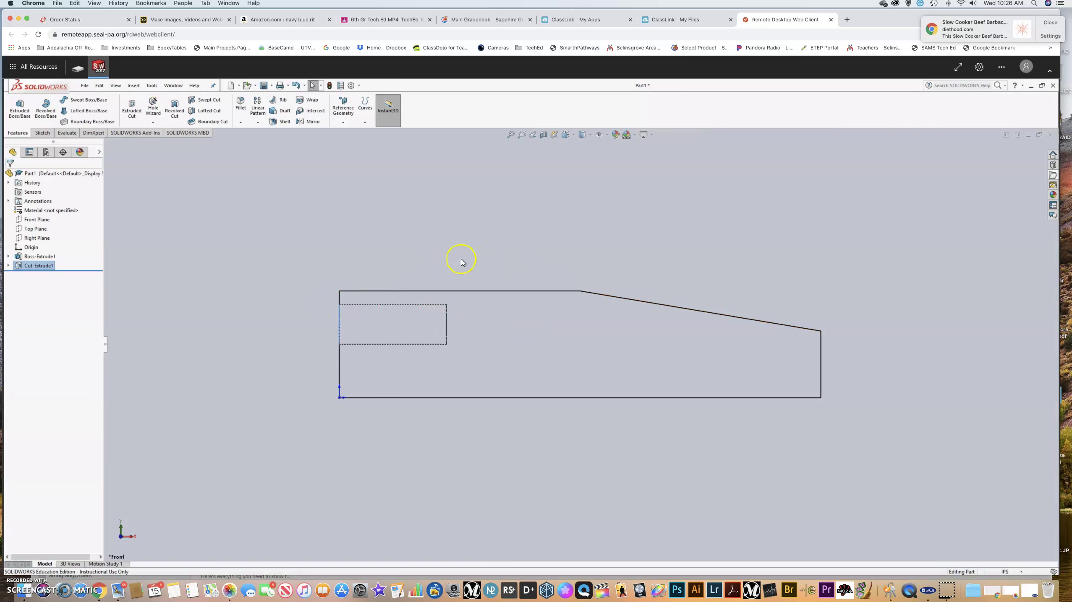
pyautogui.click(583, 136)
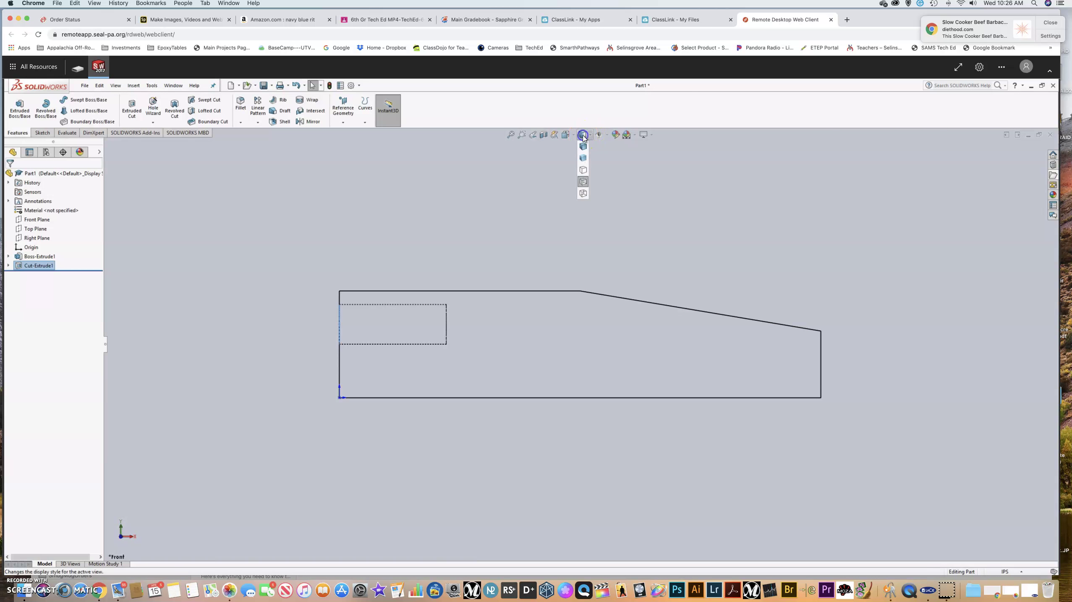
pyautogui.click(583, 154)
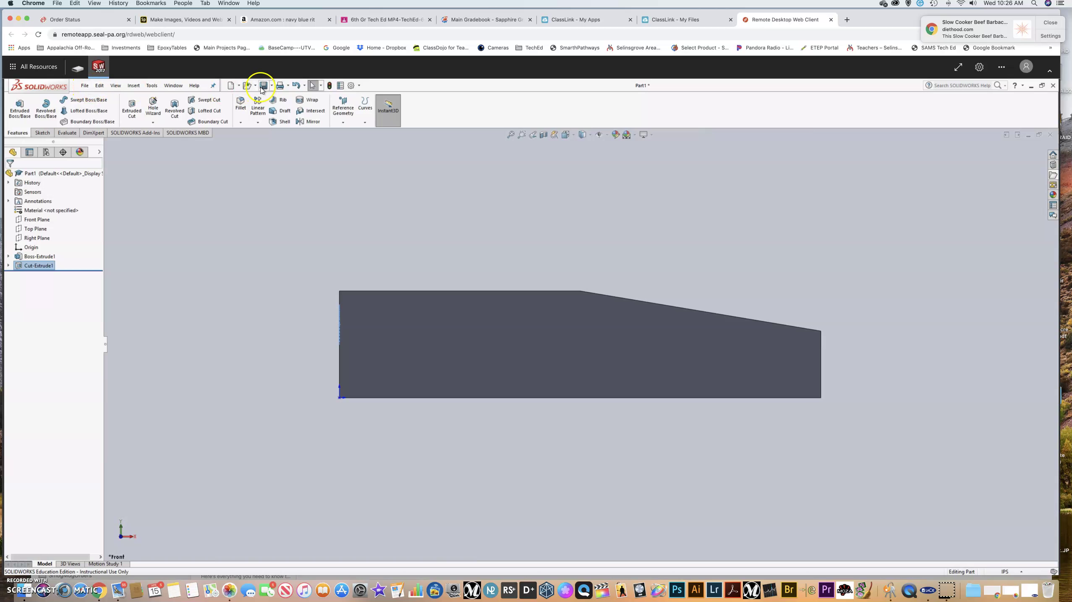
# - Save the part as FirstLastProcedure1 in Google Drive File Stream under My Drive > Classroom > 2020MP4 > 8th Gr Tech Ed MP4-TechEd-8gr-UA34-Per8
pyautogui.click(84, 86)
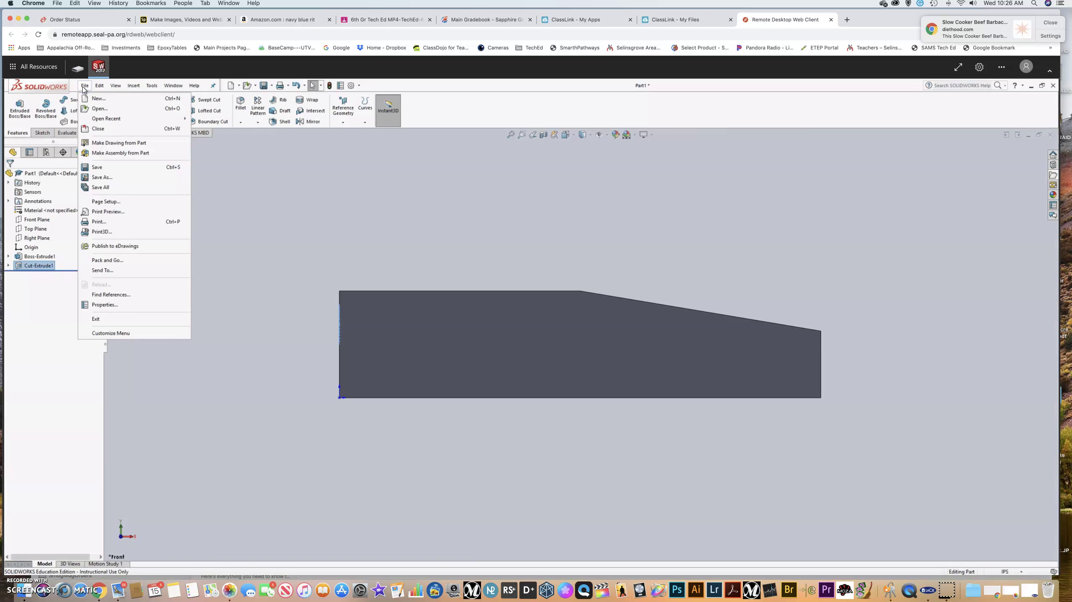
pyautogui.click(94, 177)
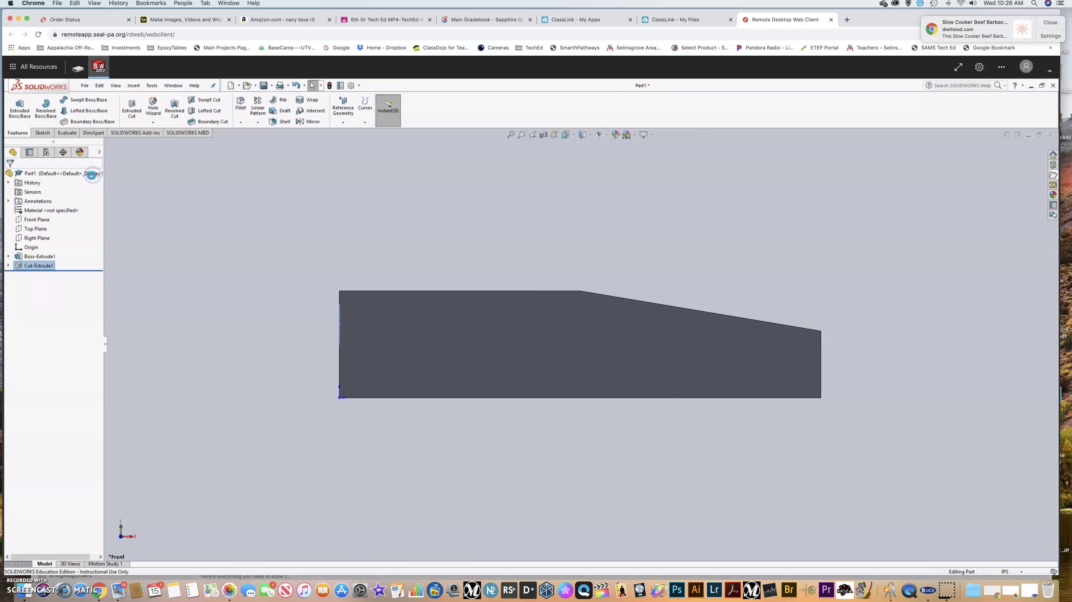
pyautogui.moveTo(311, 229); pyautogui.dragTo(310, 258)
pyautogui.click(266, 223)
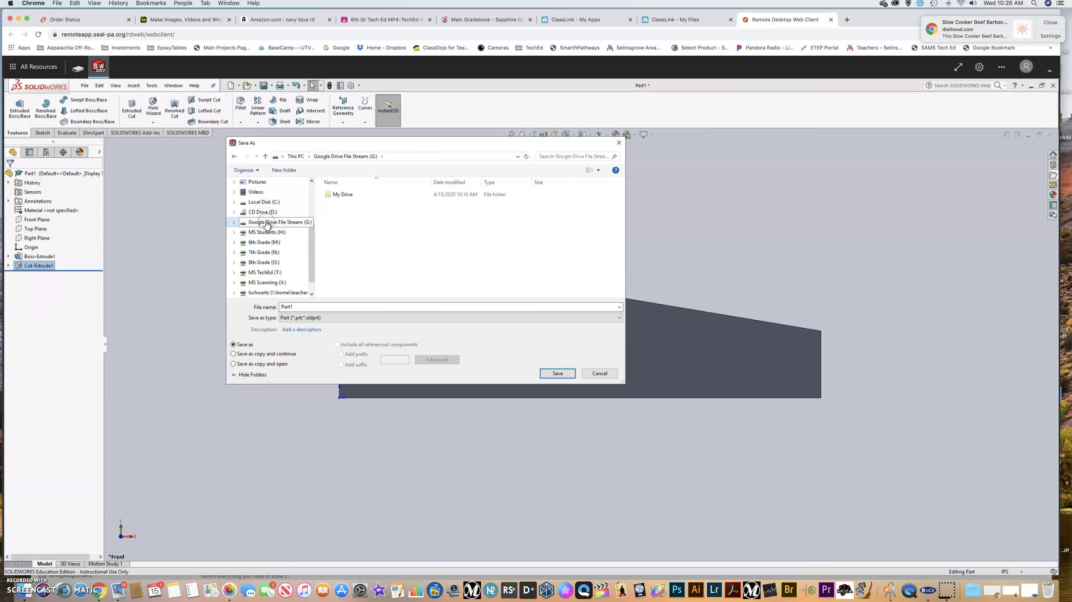
pyautogui.click(336, 196)
pyautogui.doubleClick(336, 196)
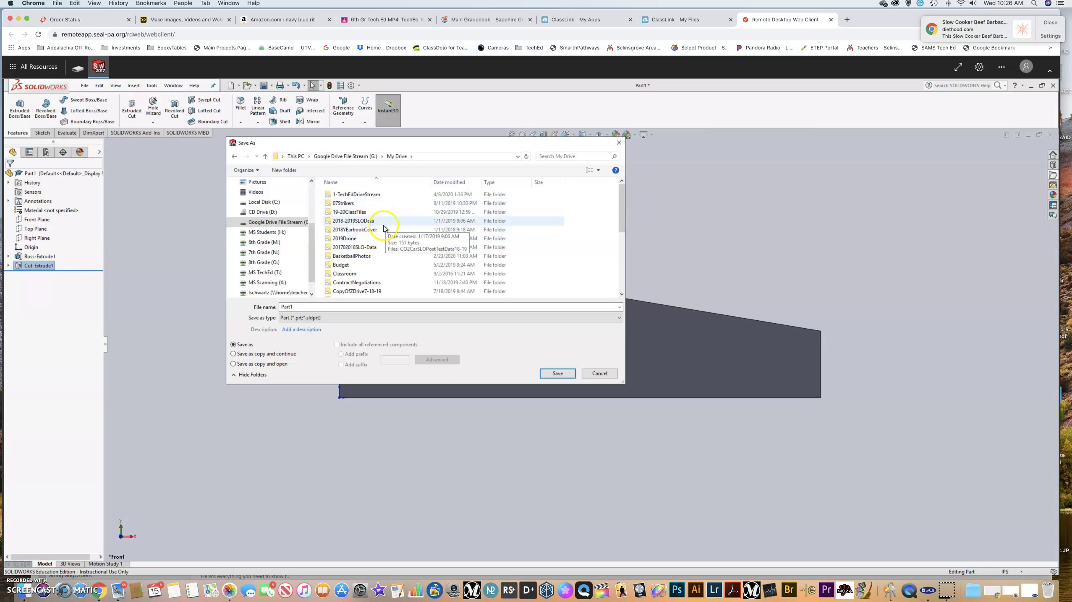
pyautogui.doubleClick(349, 274)
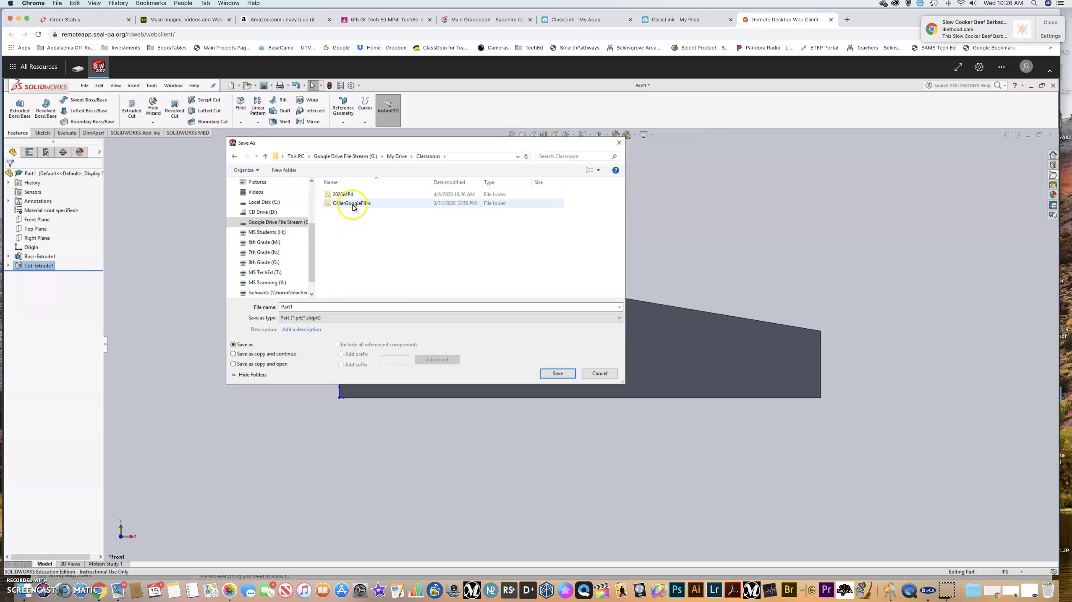
pyautogui.doubleClick(341, 195)
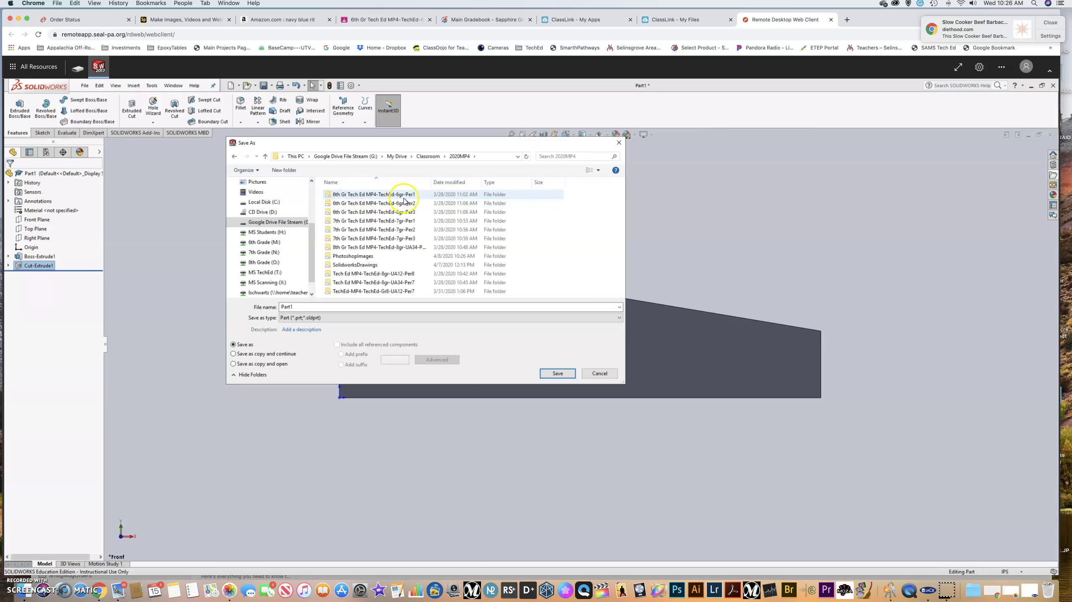
pyautogui.doubleClick(389, 248)
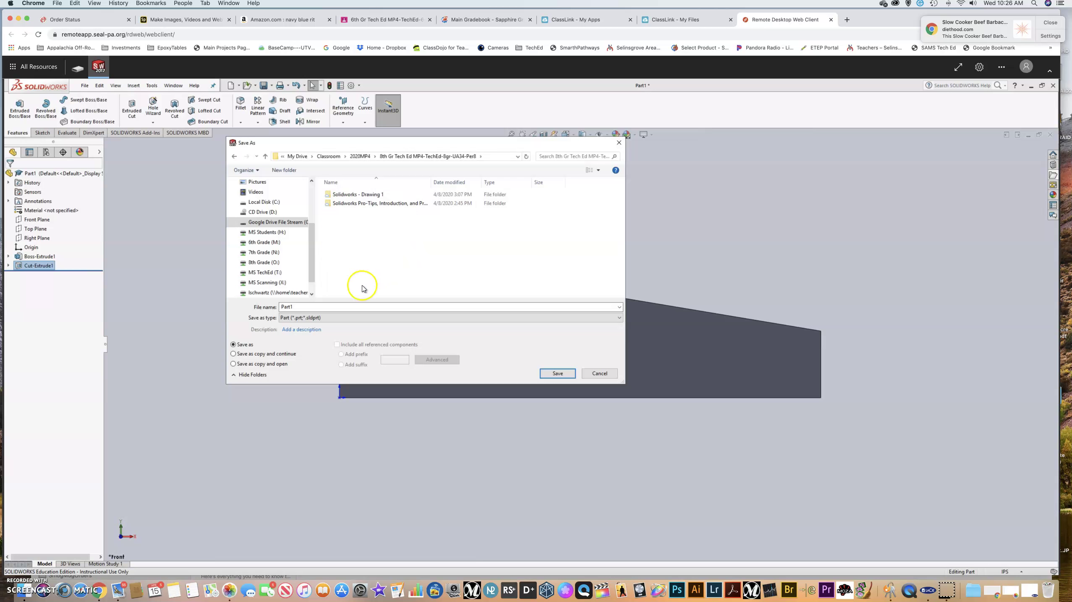
pyautogui.doubleClick(325, 308)
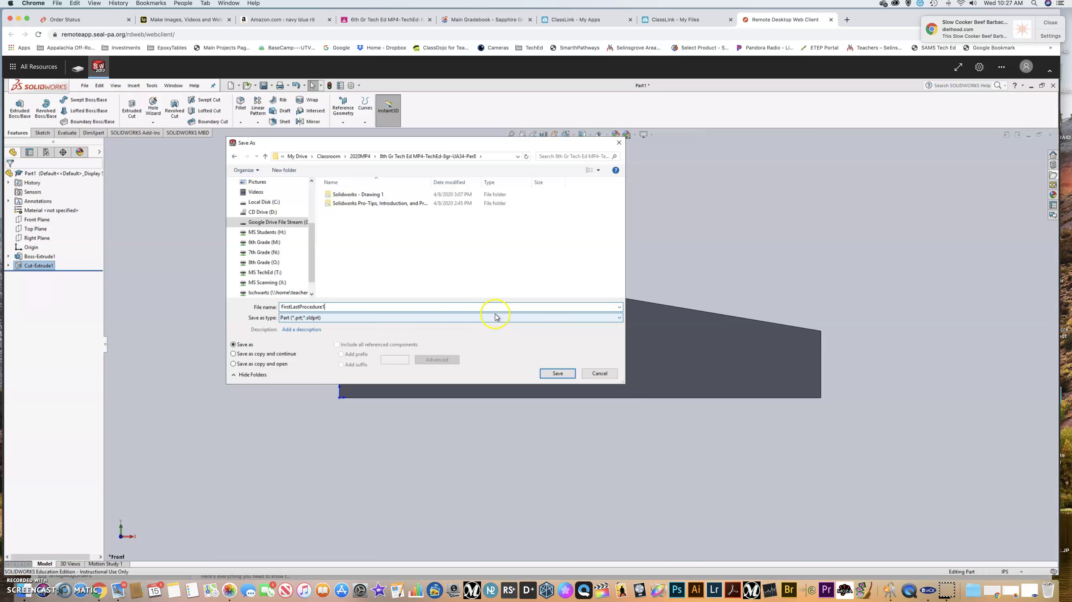
pyautogui.click(555, 373)
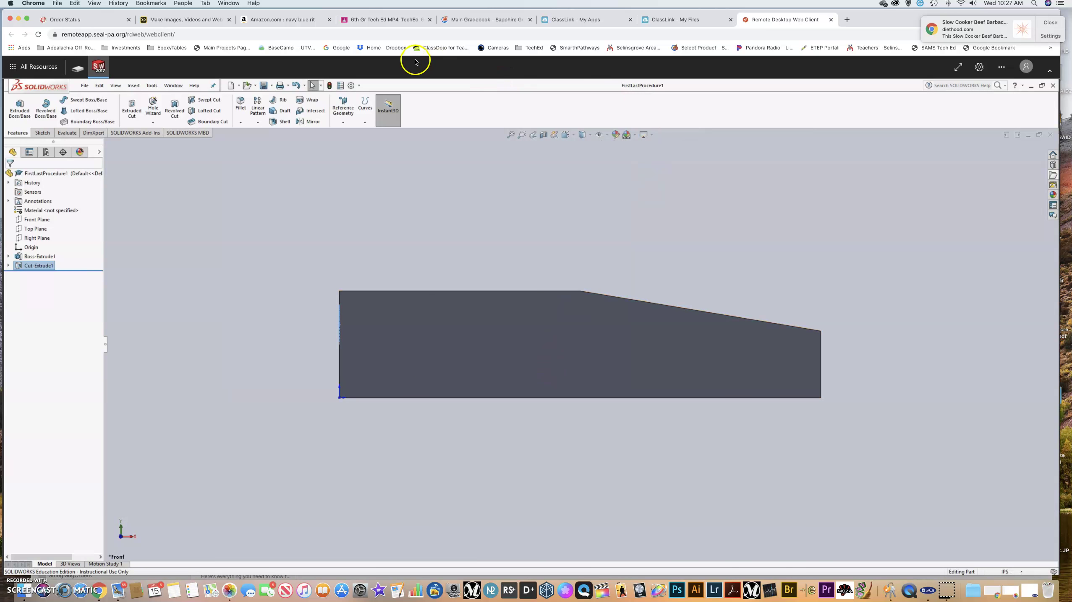
# - Switch to Google Classroom and view the Solidworks - Drawing 1 assignment details in the MP4-TechEd-8gr-UA12-Per7 class
pyautogui.click(395, 23)
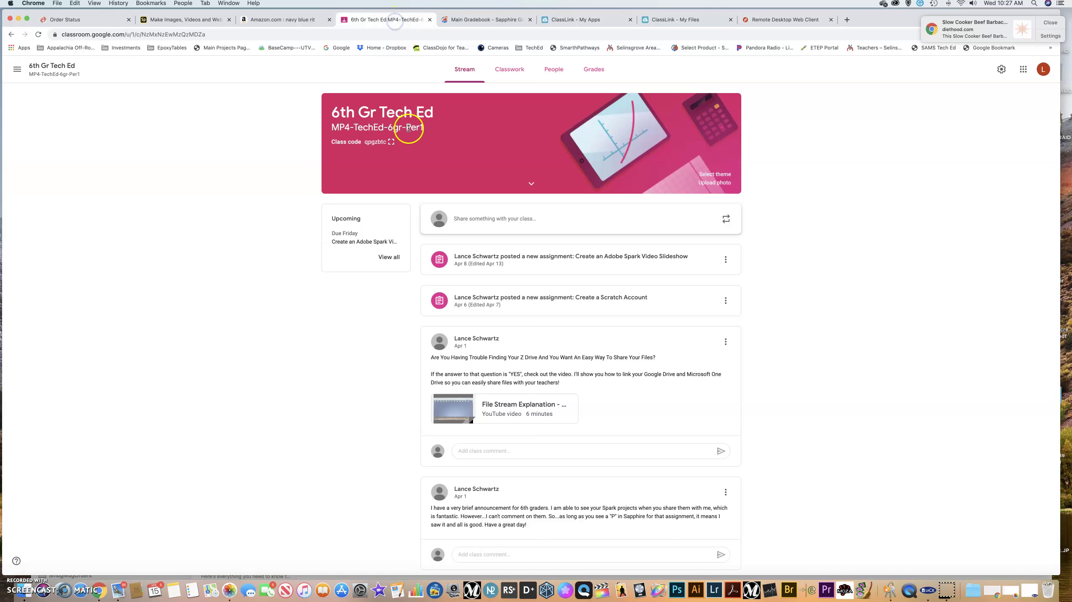
pyautogui.click(16, 70)
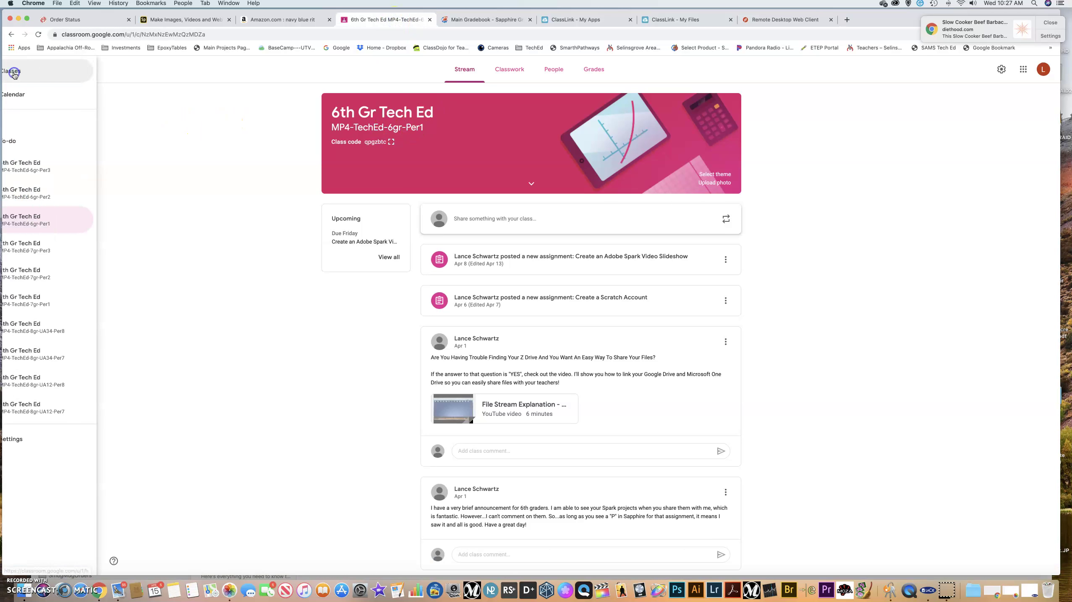
pyautogui.click(59, 407)
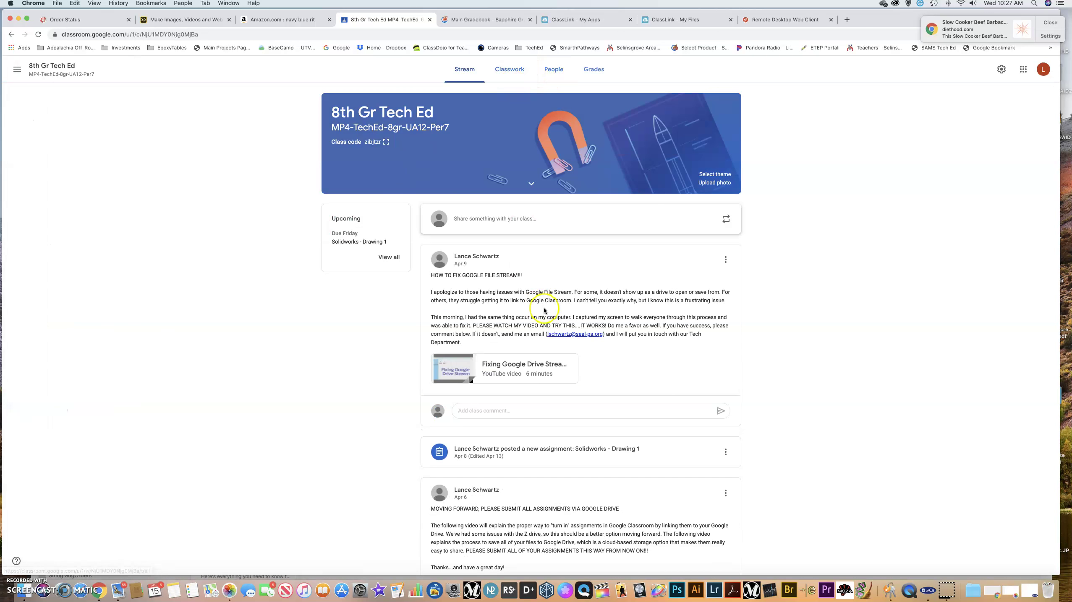
pyautogui.click(508, 74)
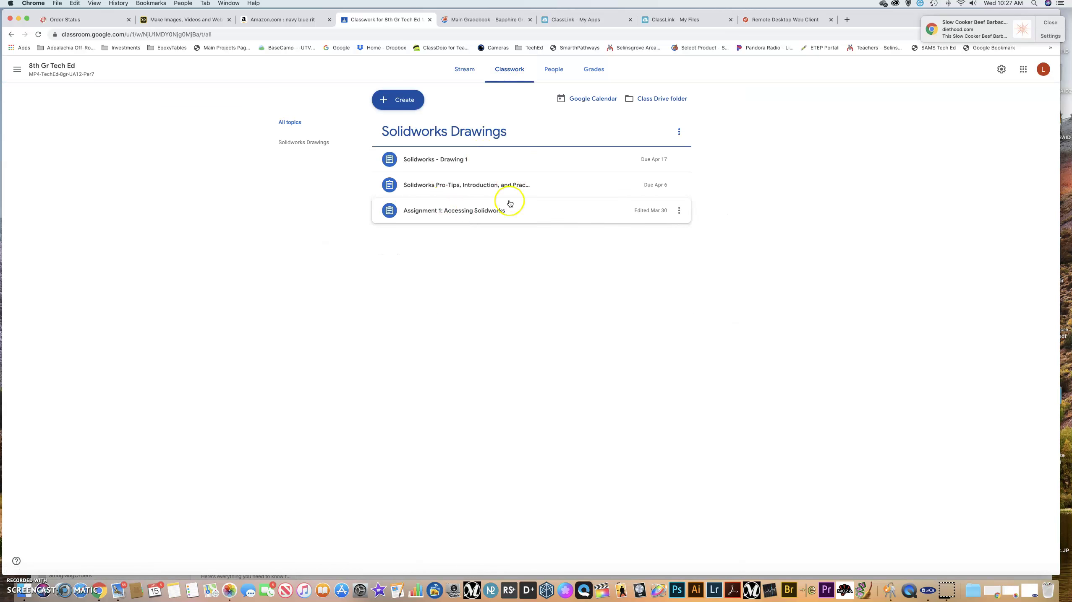
pyautogui.click(436, 160)
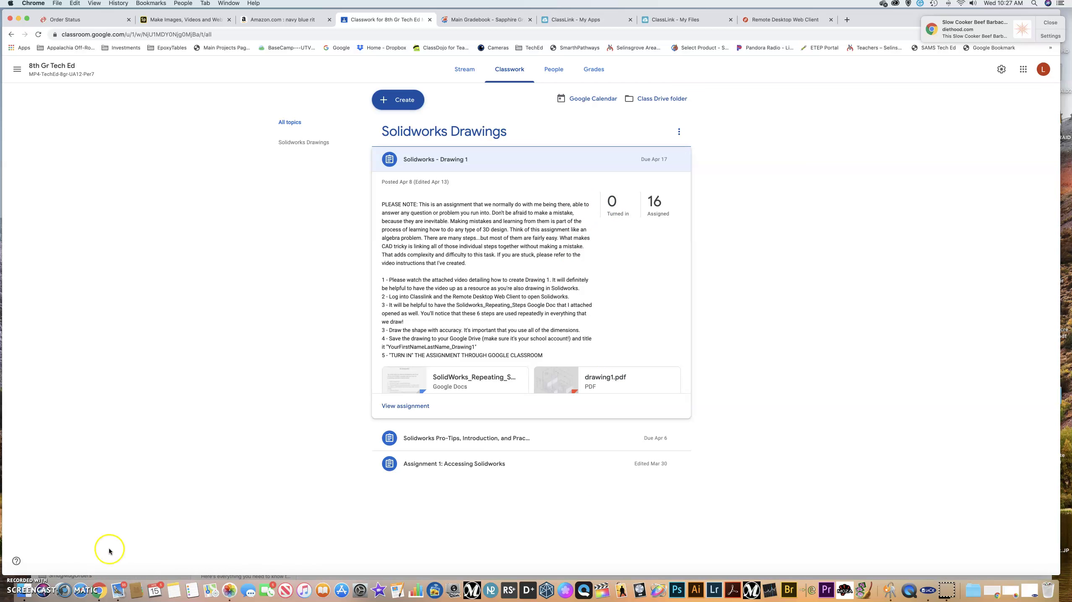
# - Switch to Safari and dismiss the desktop notification
pyautogui.click(83, 588)
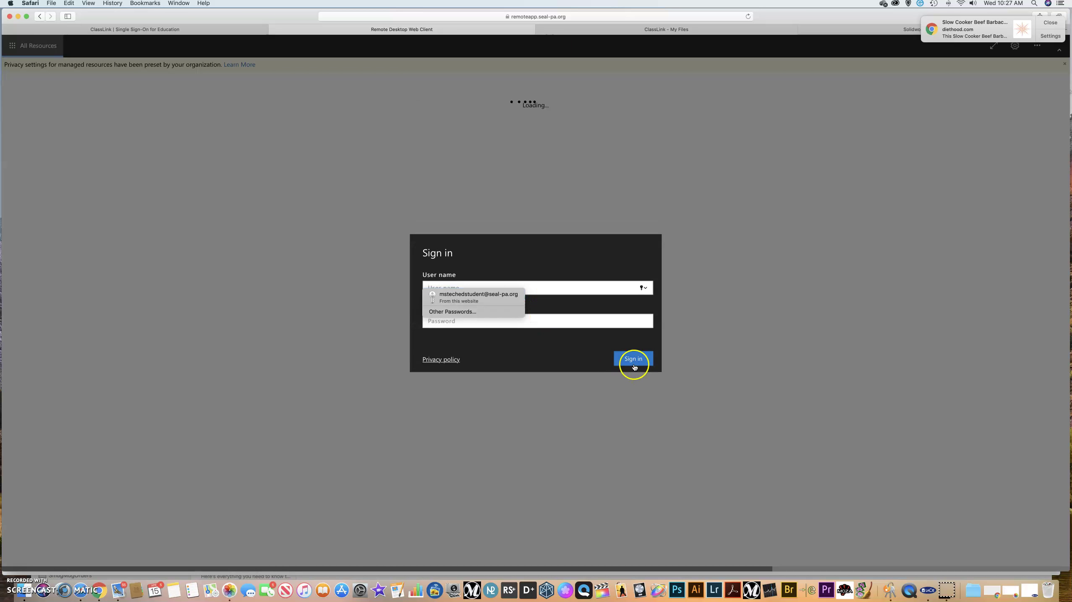
pyautogui.click(633, 367)
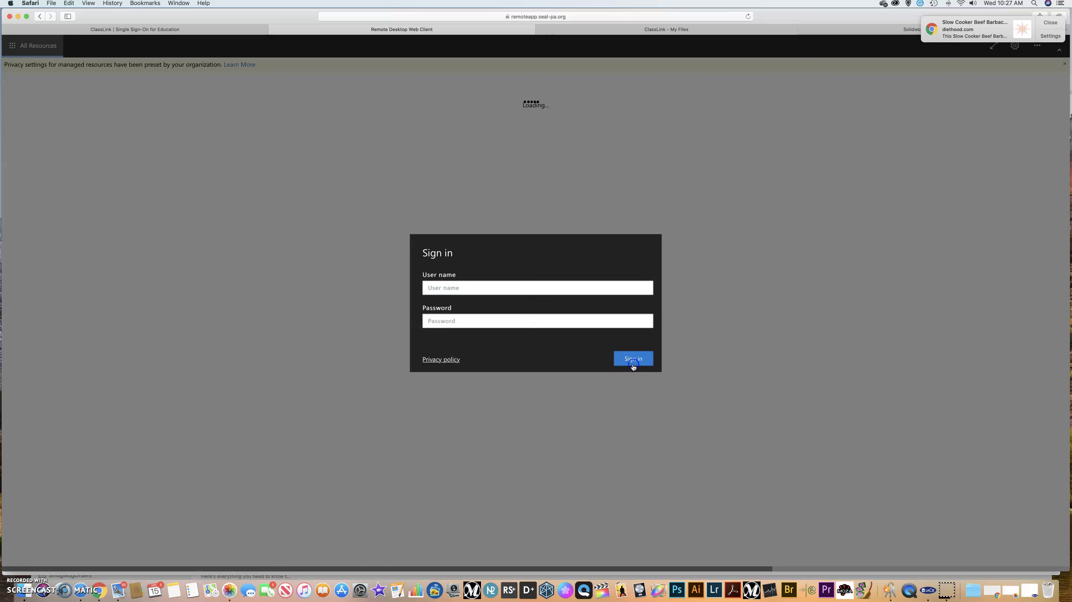
pyautogui.click(1045, 22)
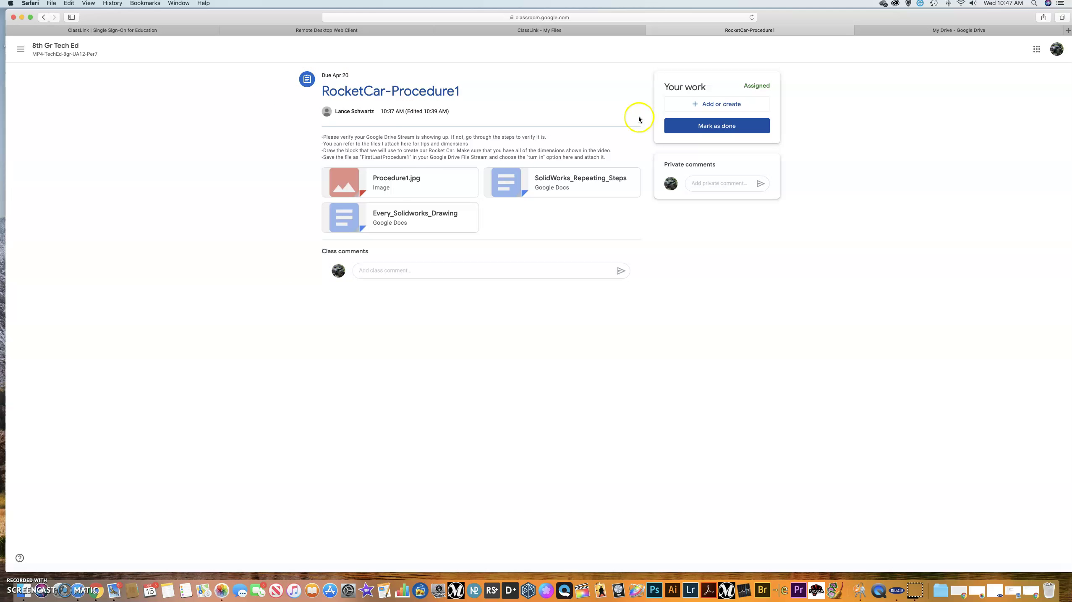
# - Try to attach FirstLastProcedure1 to the RocketCar-Procedure1 assignment from the 8th Gr Tech Ed class folder in Google Drive
pyautogui.click(725, 108)
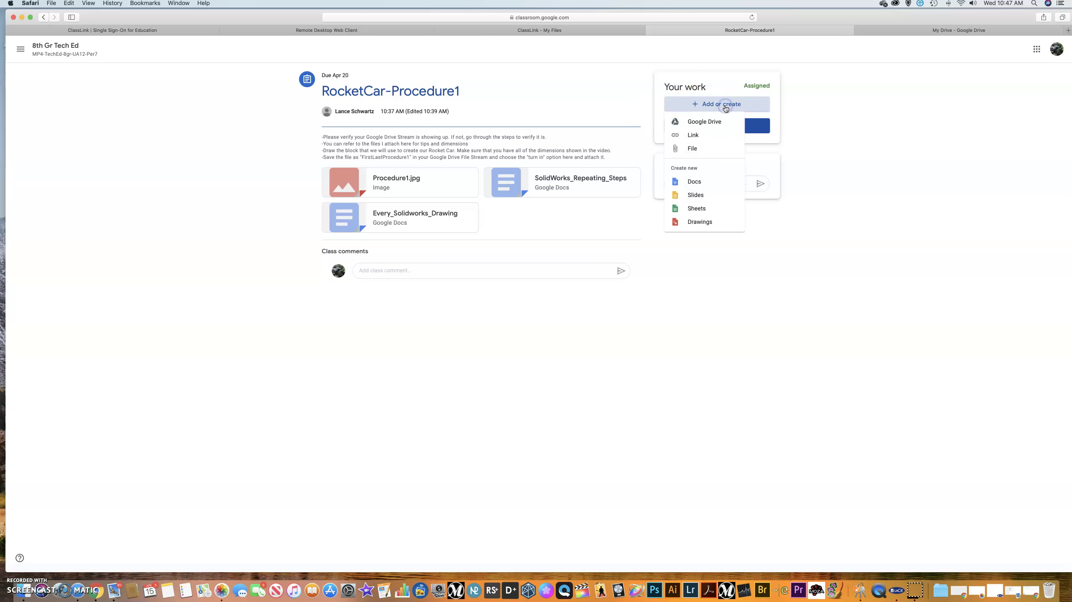
pyautogui.click(716, 124)
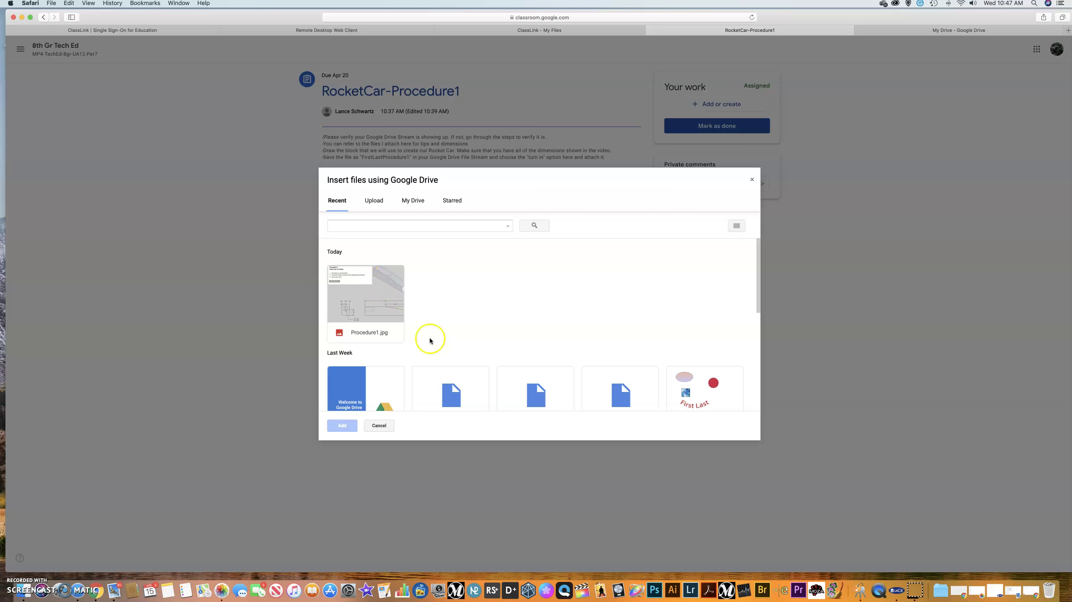
pyautogui.click(375, 202)
pyautogui.click(408, 200)
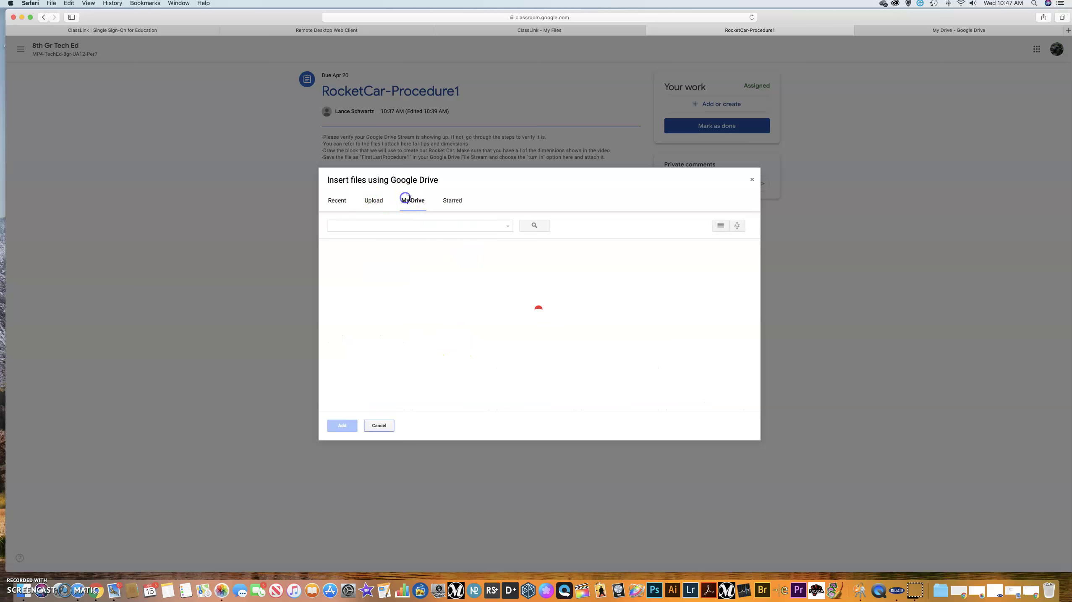
pyautogui.doubleClick(378, 276)
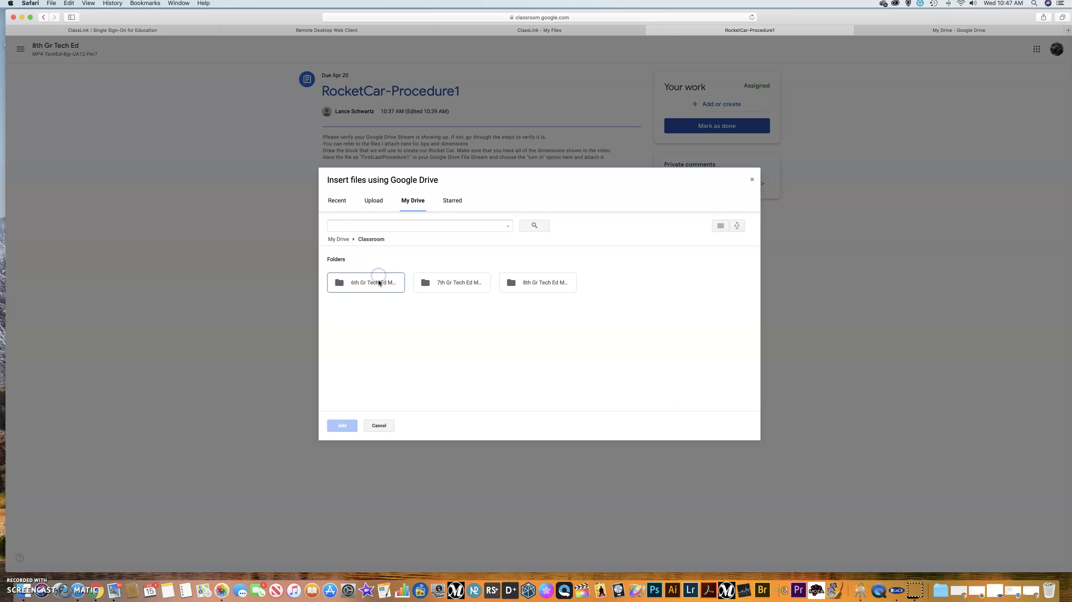
pyautogui.doubleClick(511, 283)
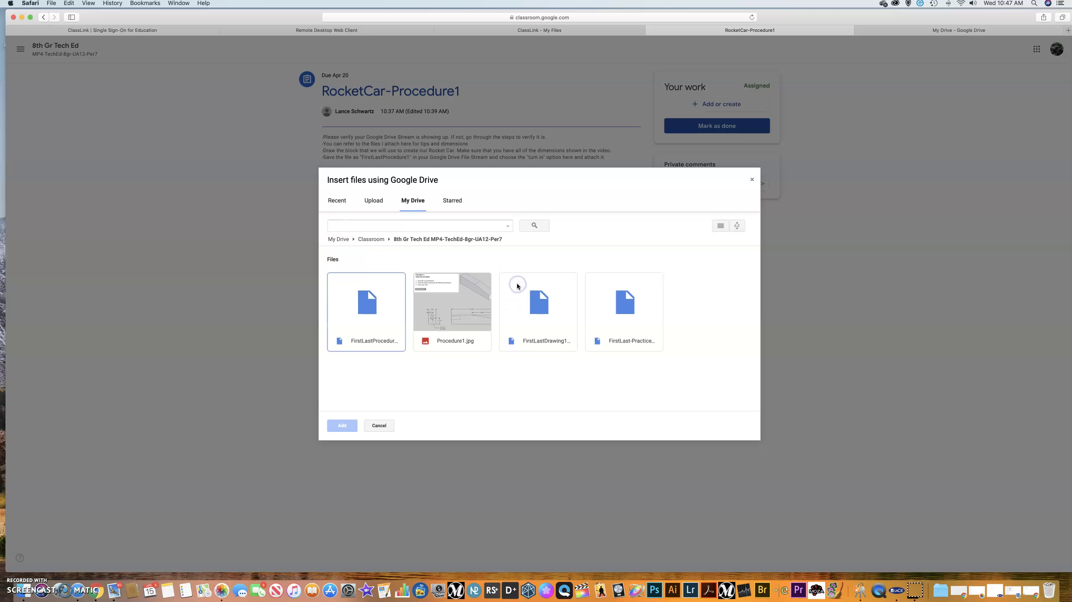
pyautogui.click(381, 316)
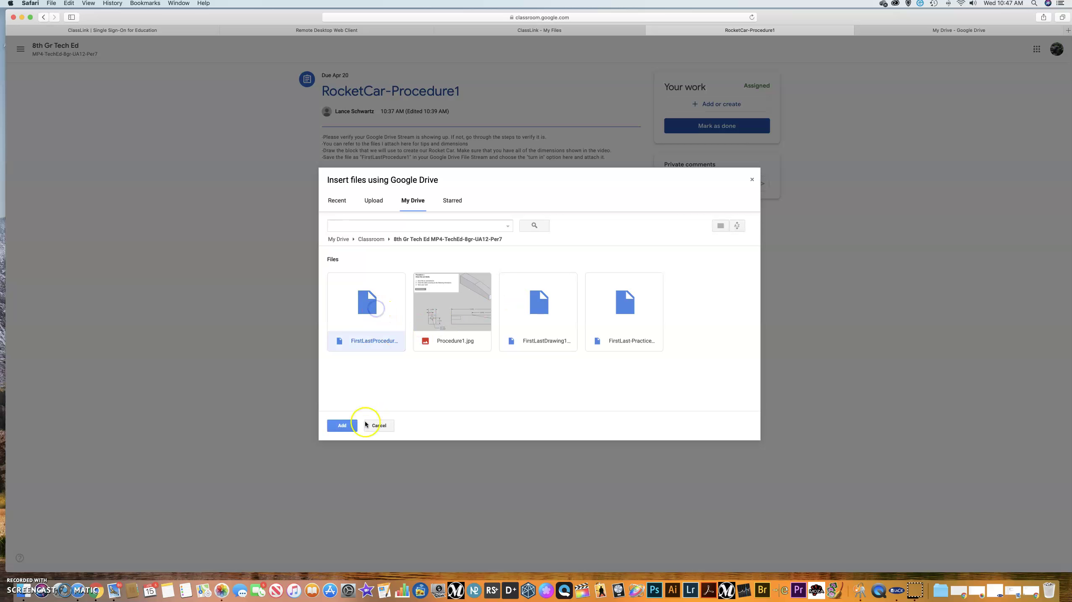
pyautogui.click(345, 426)
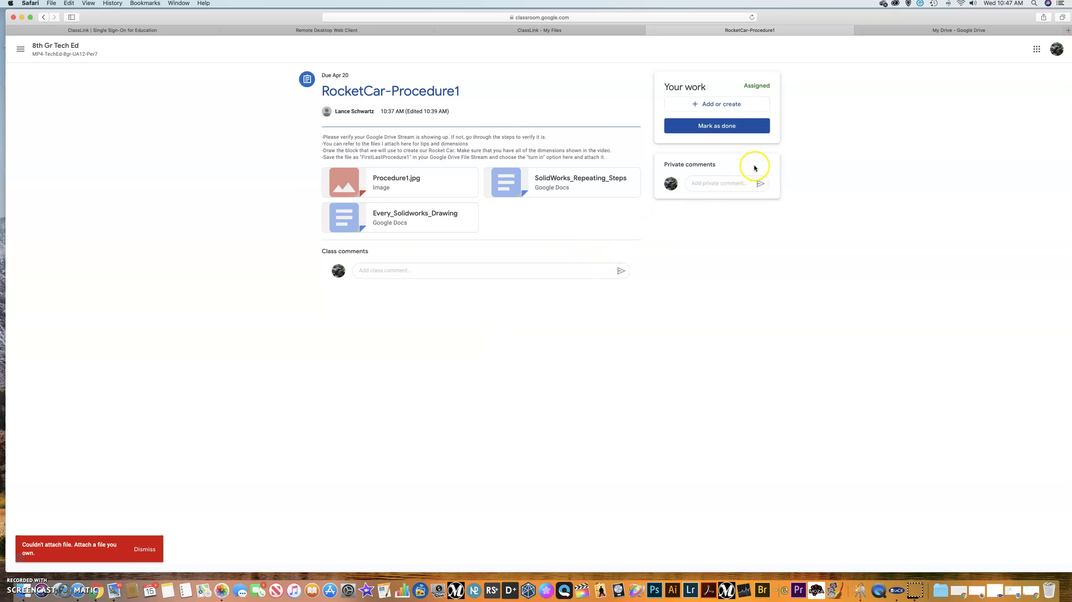
# - Mark the RocketCar-Procedure1 assignment as done without attached work
pyautogui.click(722, 126)
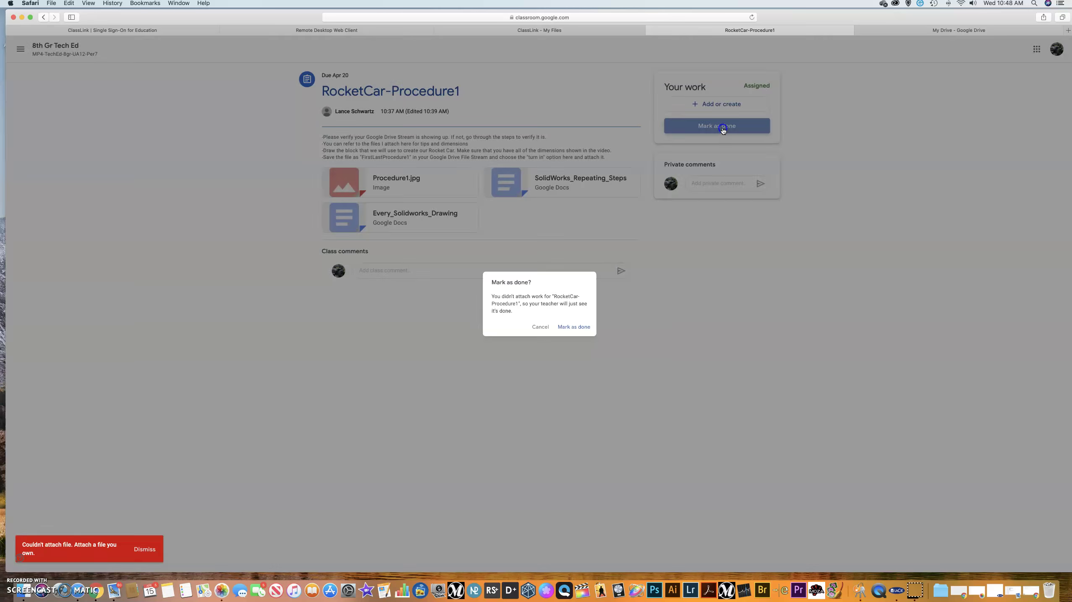
pyautogui.click(587, 330)
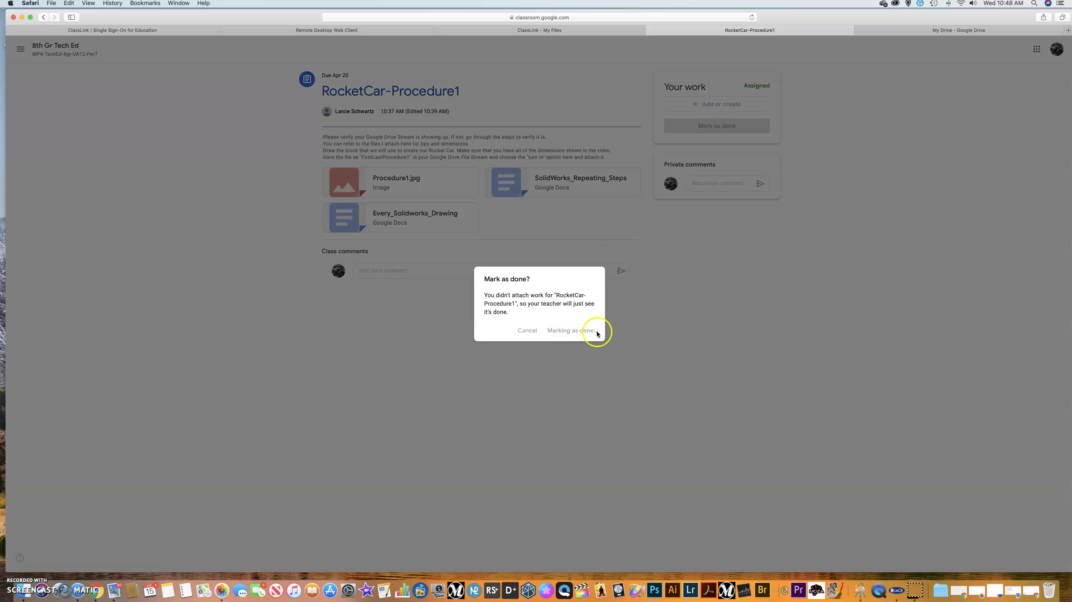